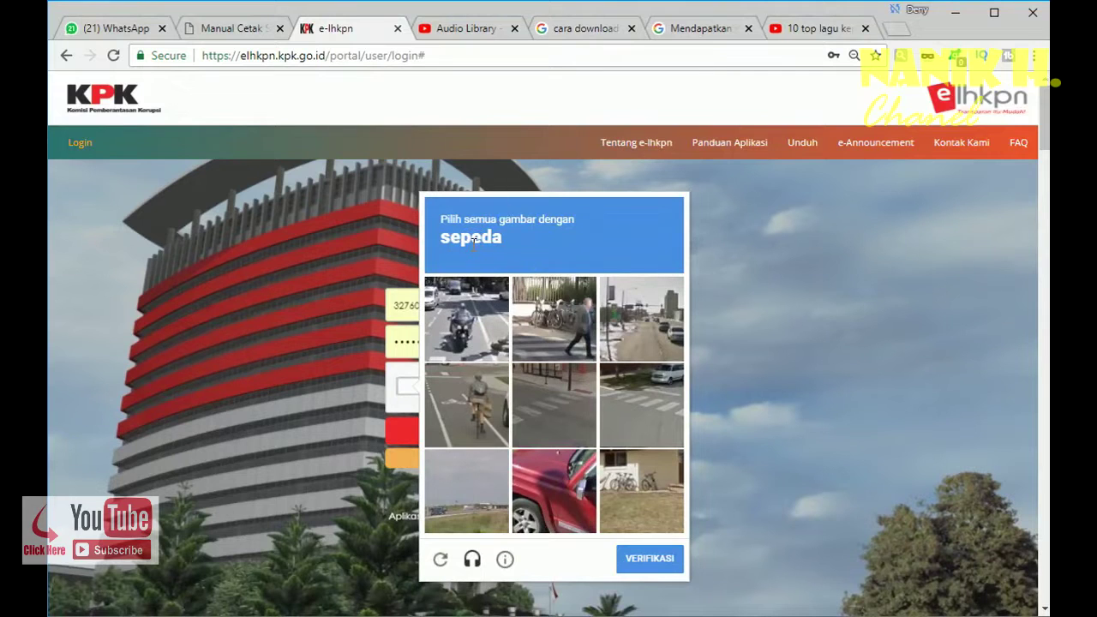
- Pass the bicycle picture check and log in to e-LHKPN
left_click(553, 324)
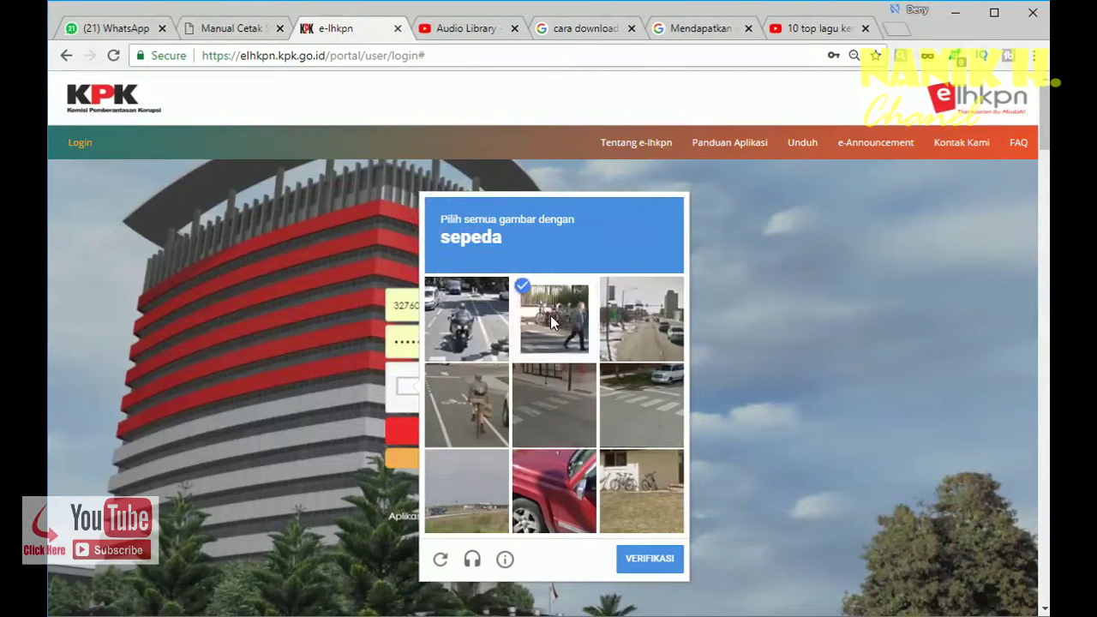
left_click(483, 410)
left_click(653, 485)
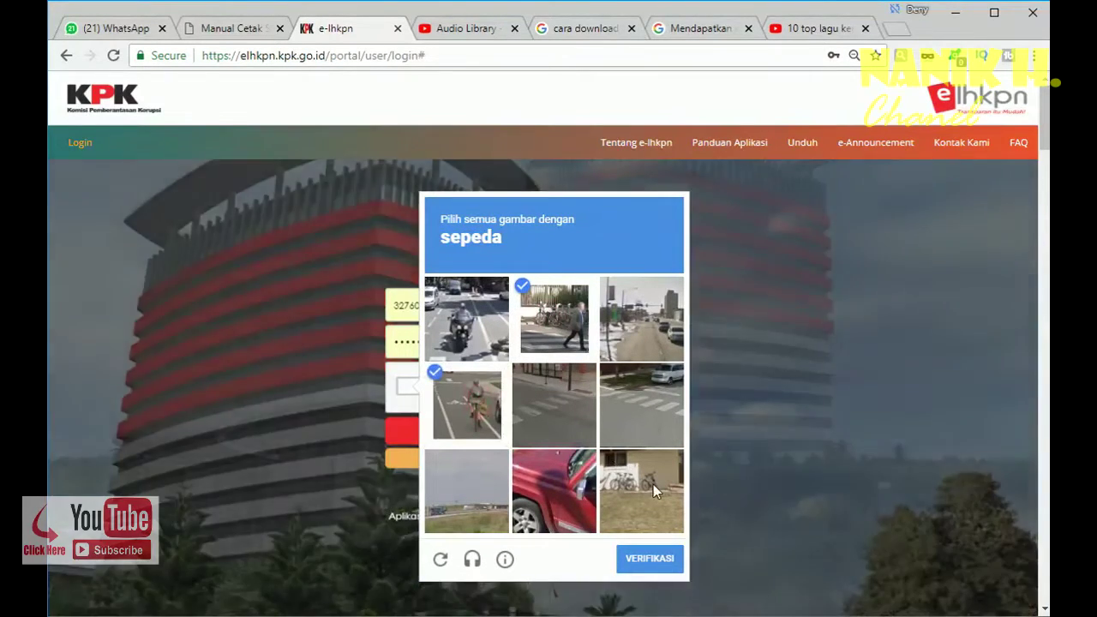
left_click(652, 571)
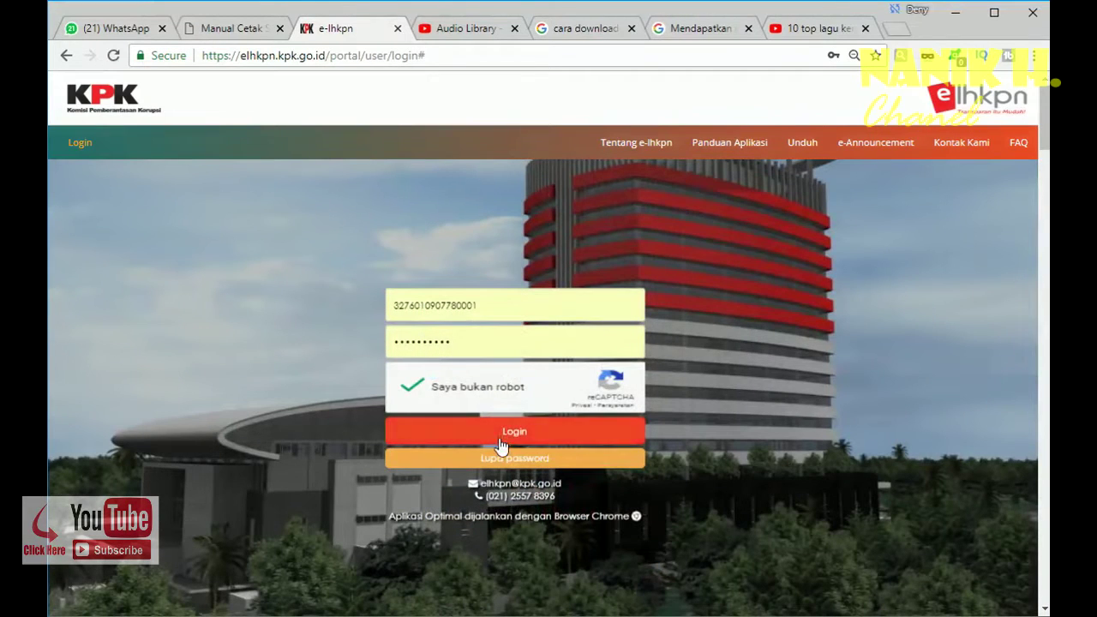
left_click(505, 438)
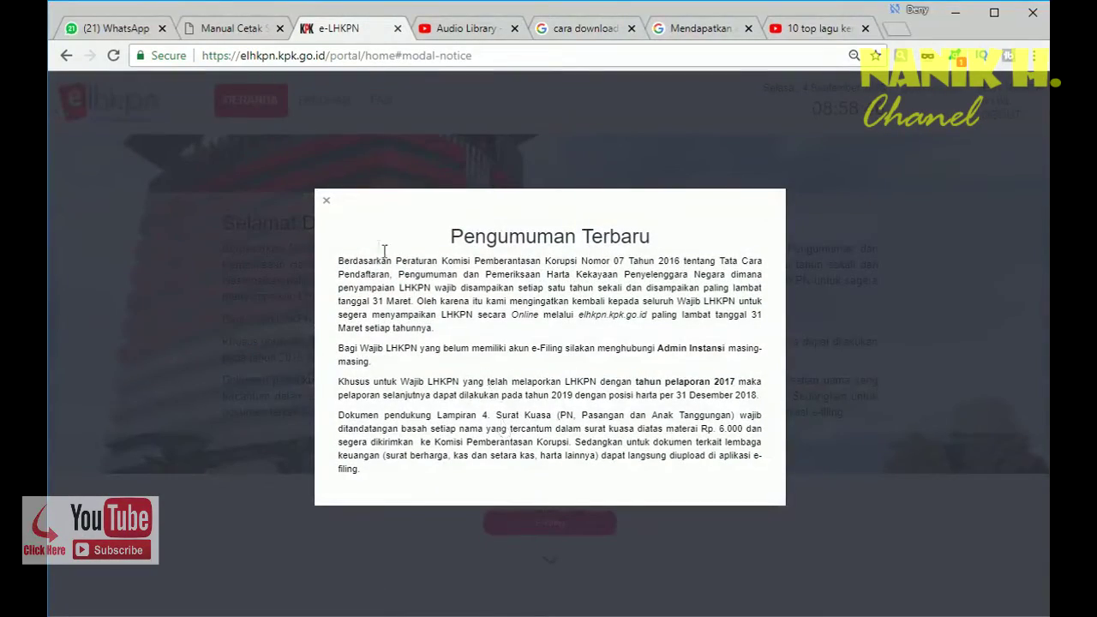
- Dismiss the Pengumuman Terbaru announcement and go to the E-Filing page with the 2018 recaps
left_click(327, 203)
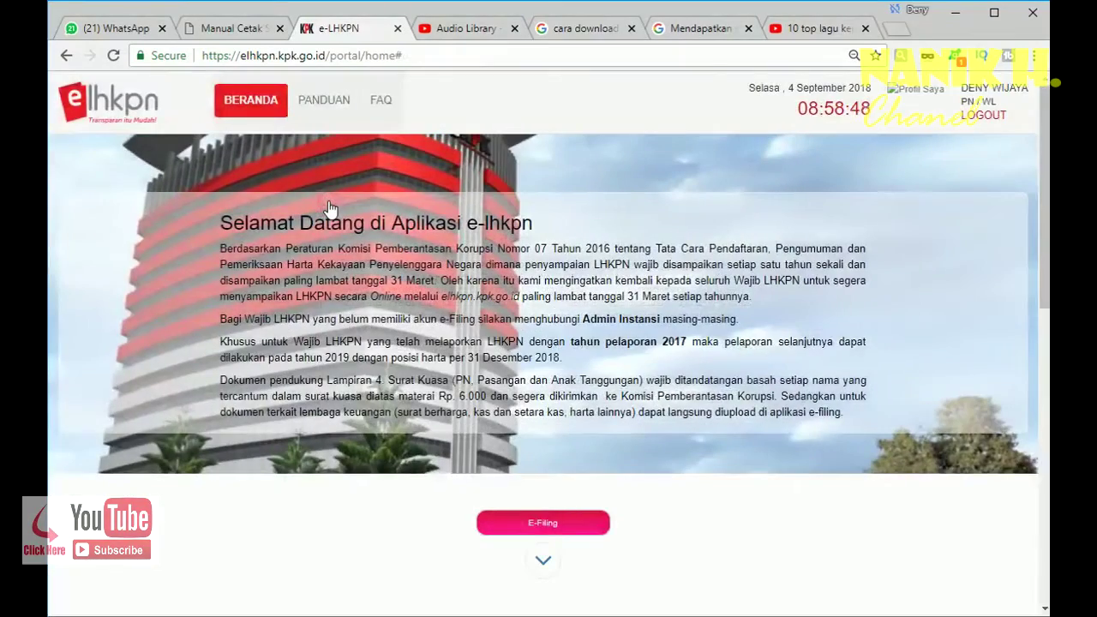
left_click(543, 523)
left_click(543, 523)
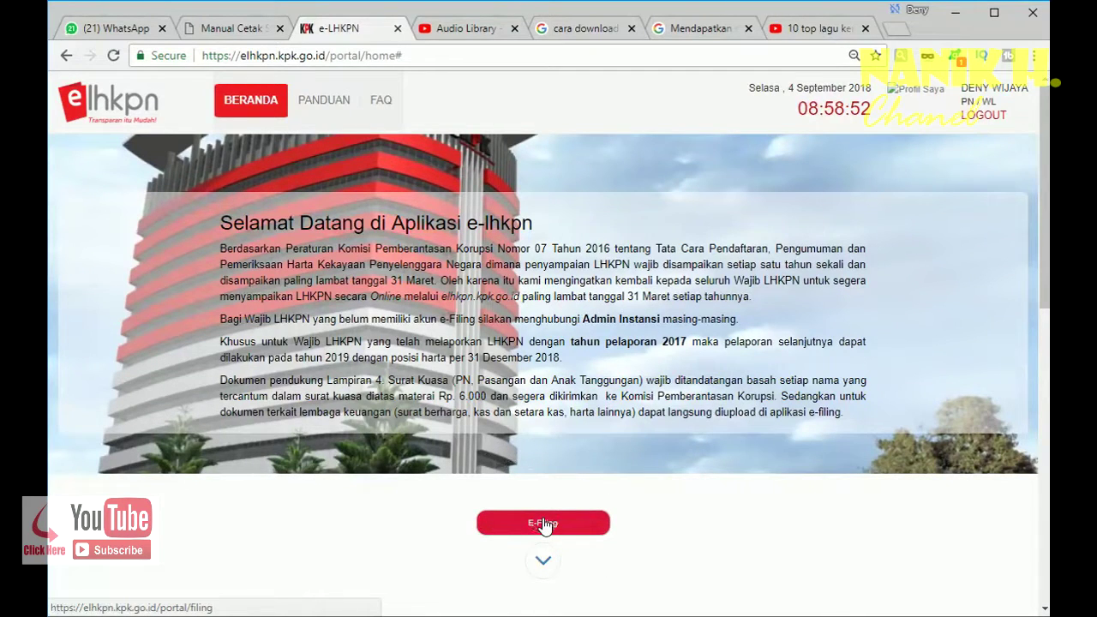
left_click(542, 523)
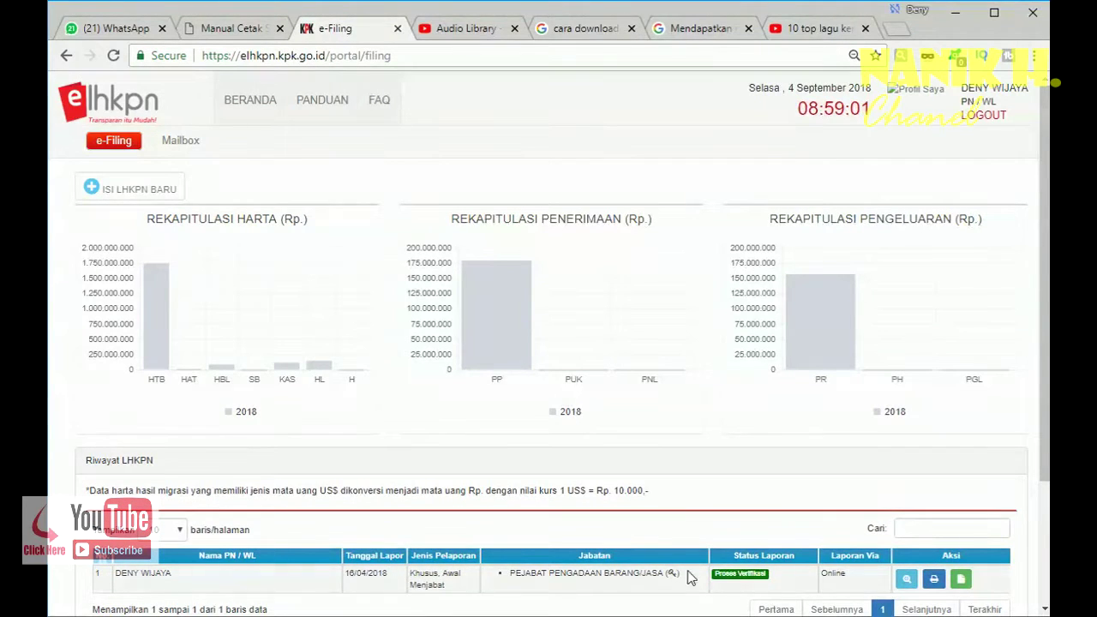
- Open the Mailbox inbox listing the 6 E-Filling LHKPN messages with attachments
left_click(741, 576)
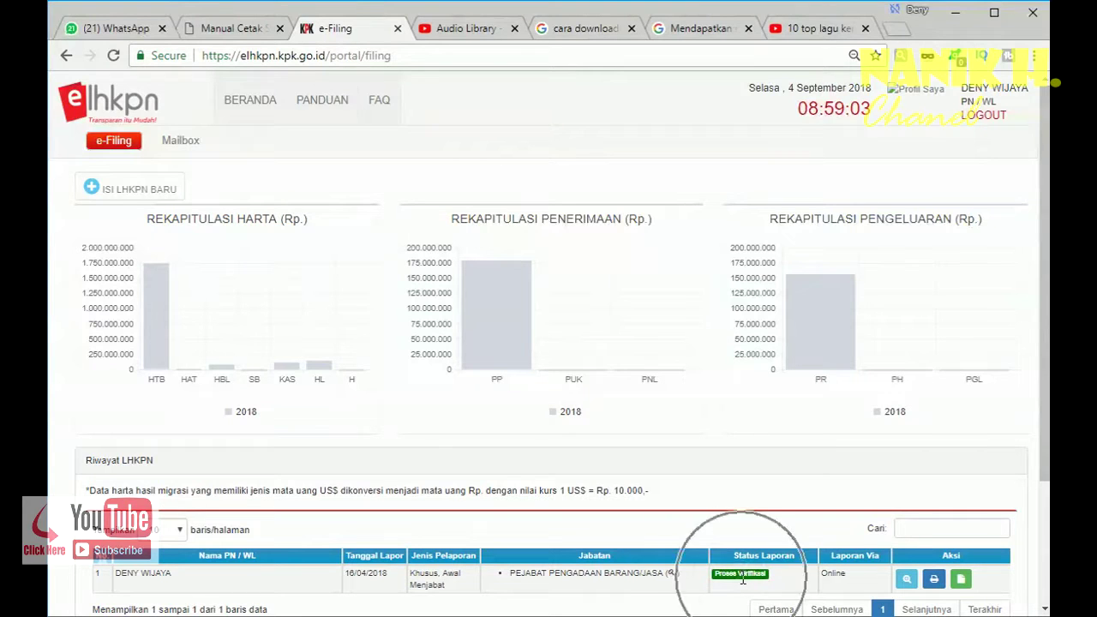
left_click(190, 144)
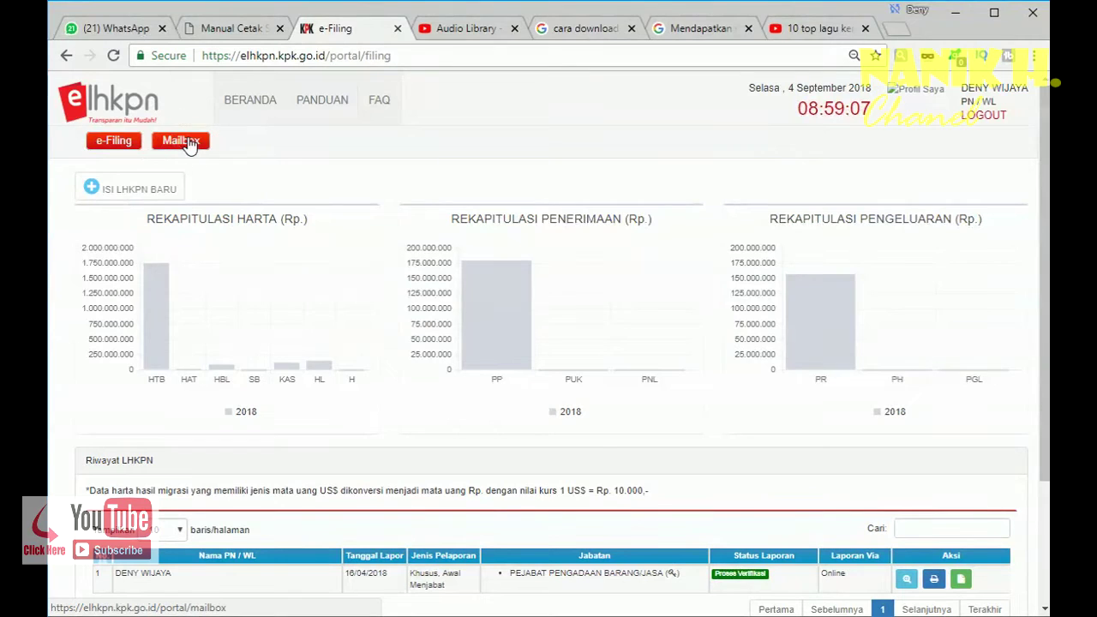
left_click(189, 144)
left_click(190, 144)
left_click(190, 144)
left_click(189, 144)
left_click(189, 144)
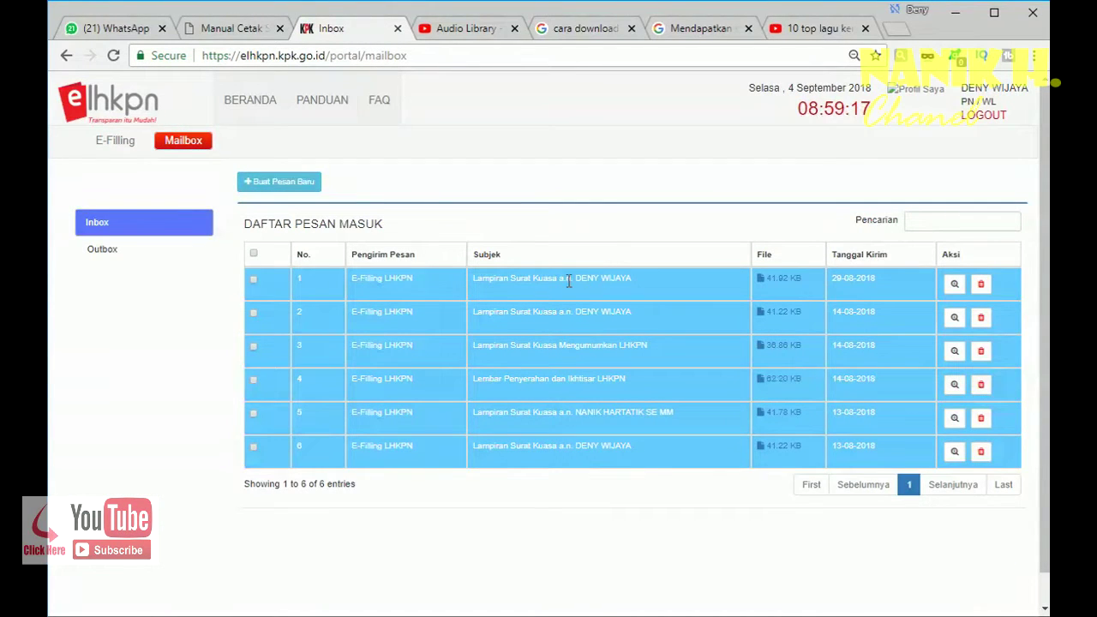
- Download the 41.92 KB attachment in inbox row 1, 1535510722.1213.docx
left_click(559, 314)
left_click(573, 360)
left_click(577, 410)
left_click(575, 440)
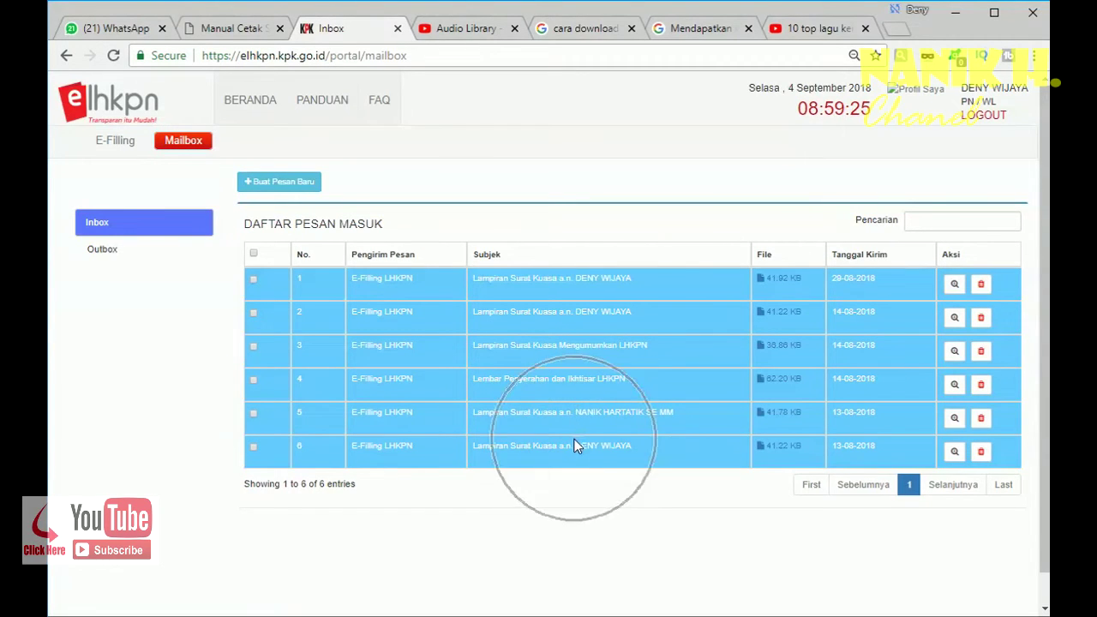
left_click(788, 286)
left_click(782, 286)
left_click(783, 286)
left_click(783, 287)
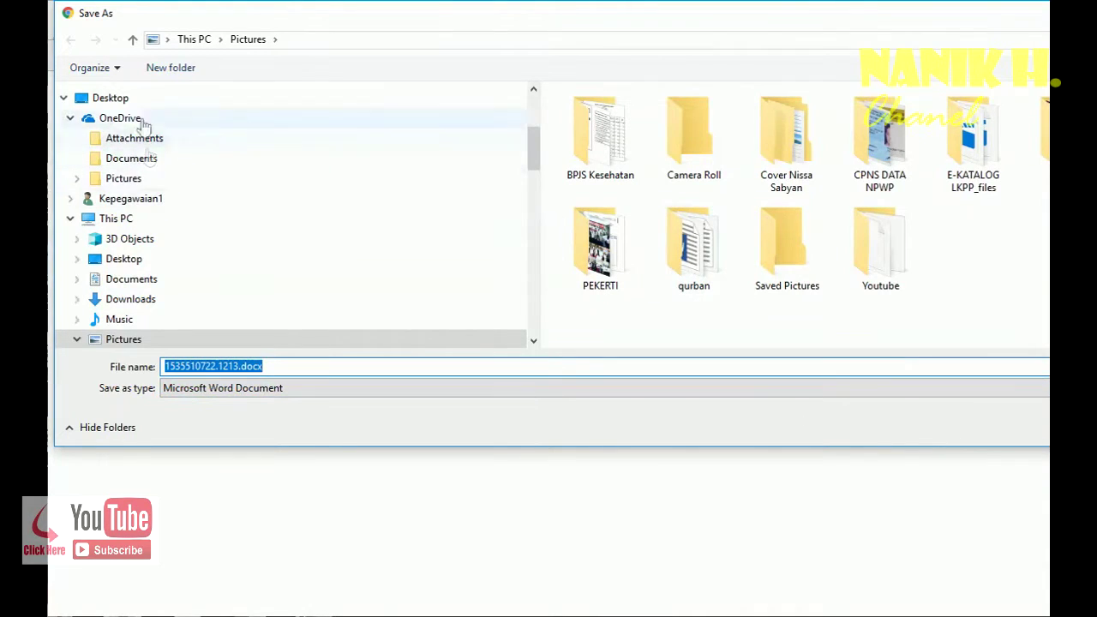
- Save 1535510722.1213.docx into a new Pictures subfolder named SK LHKPN
left_click(179, 74)
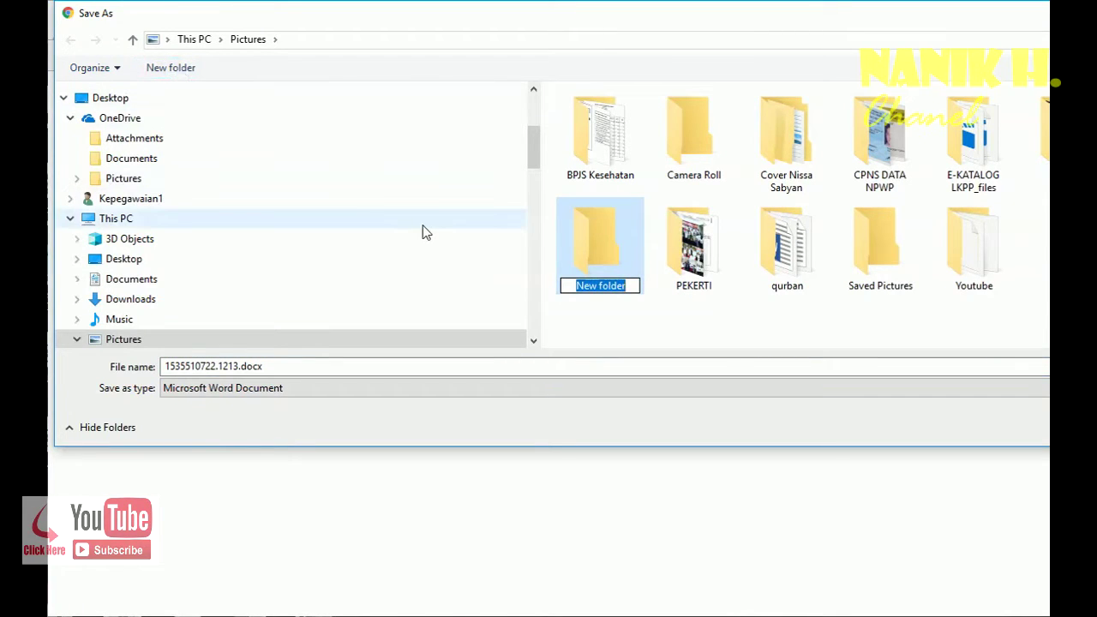
type("SK")
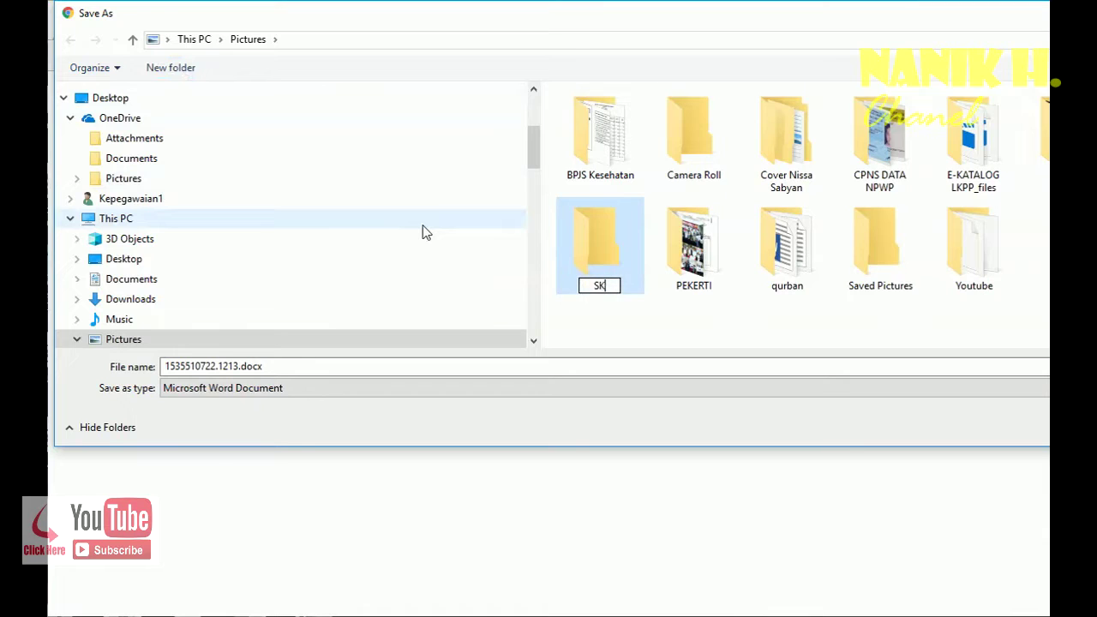
type(" LHKPN")
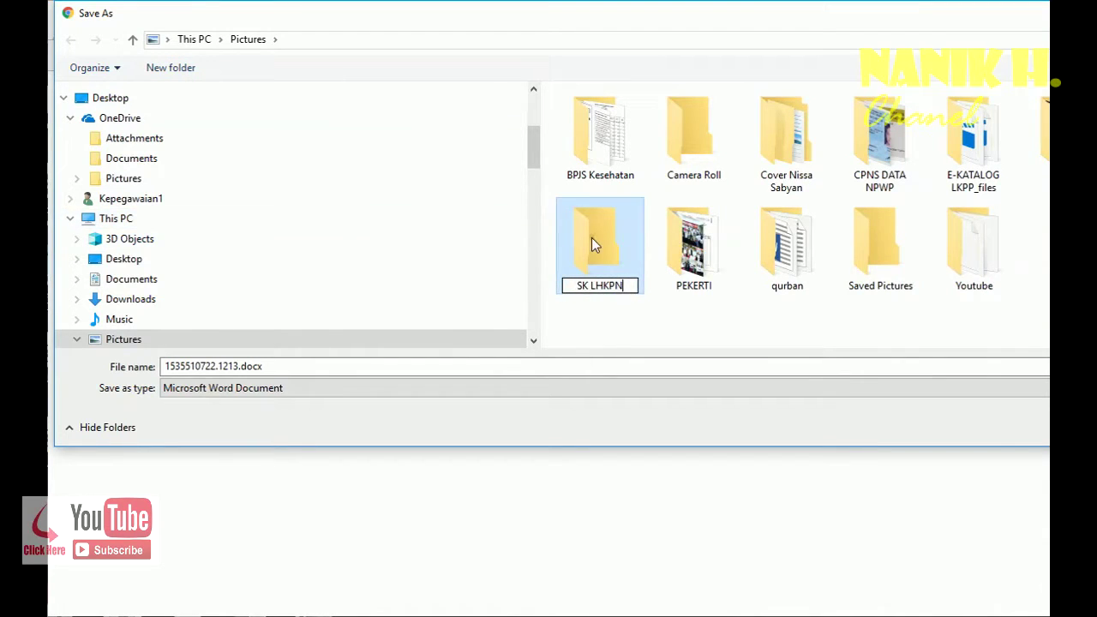
key("Return")
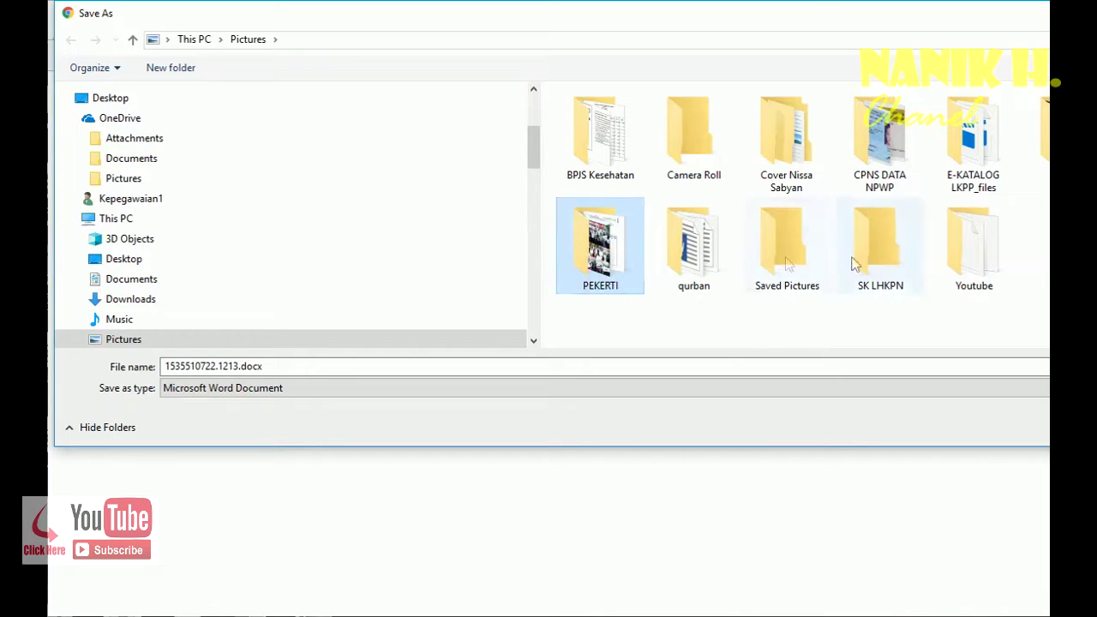
double_click(907, 257)
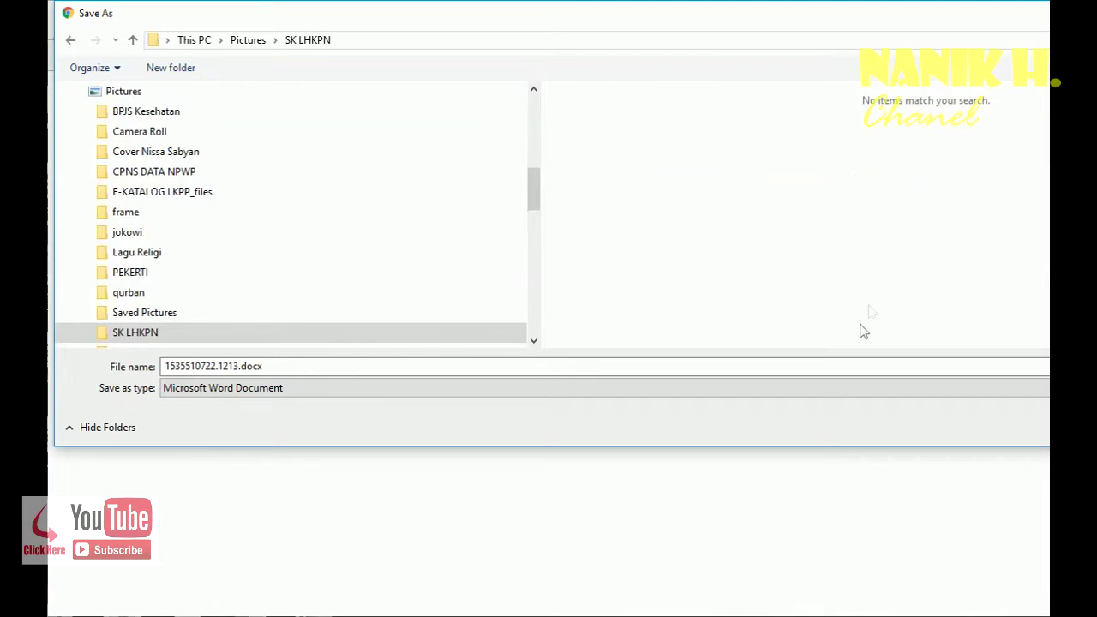
left_click(1030, 427)
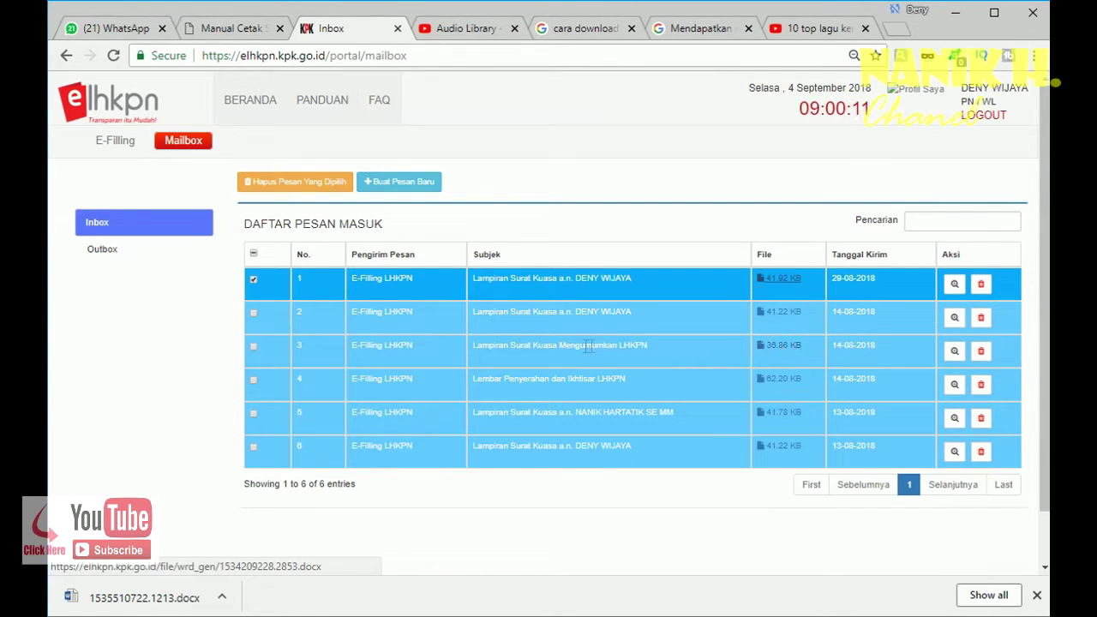
- Save the row 3 and row 5 Surat Kuasa attachments into SK LHKPN
left_click(784, 351)
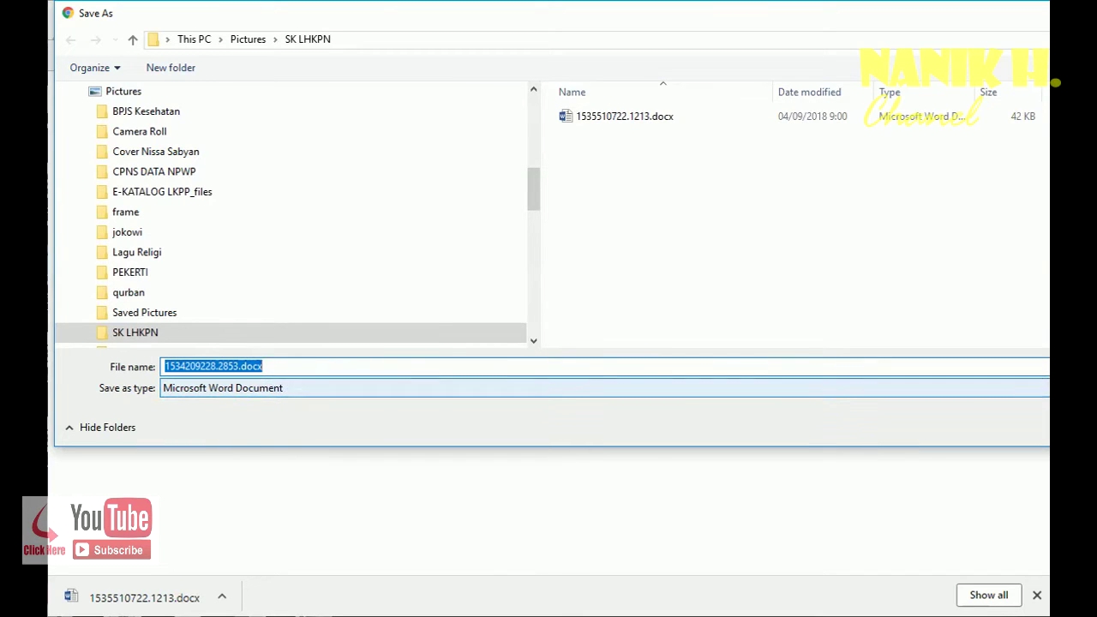
key("Return")
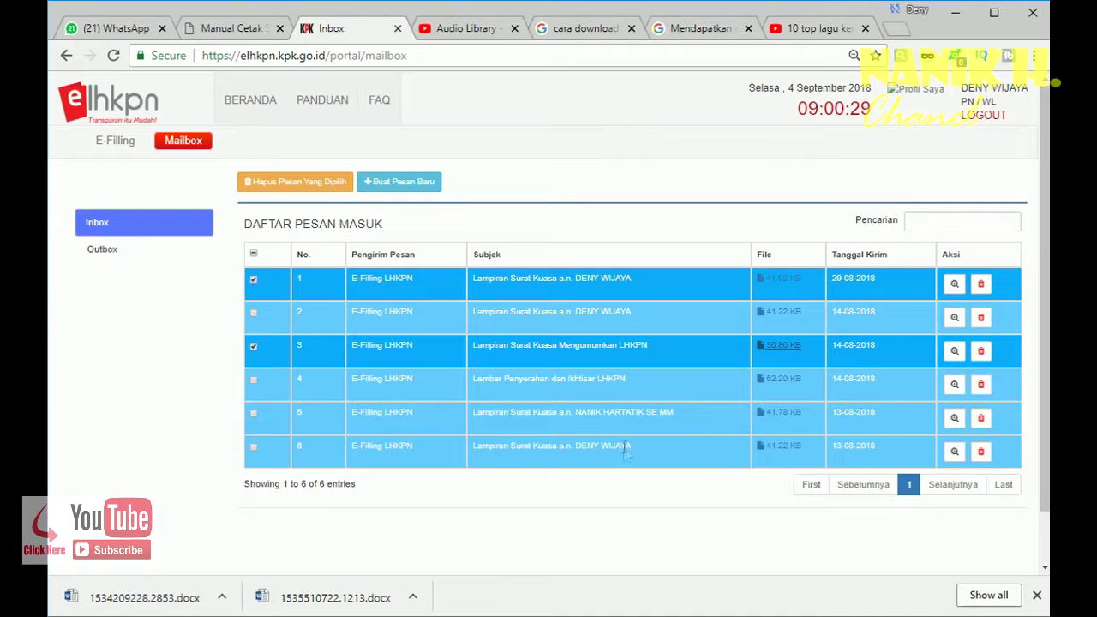
left_click(782, 418)
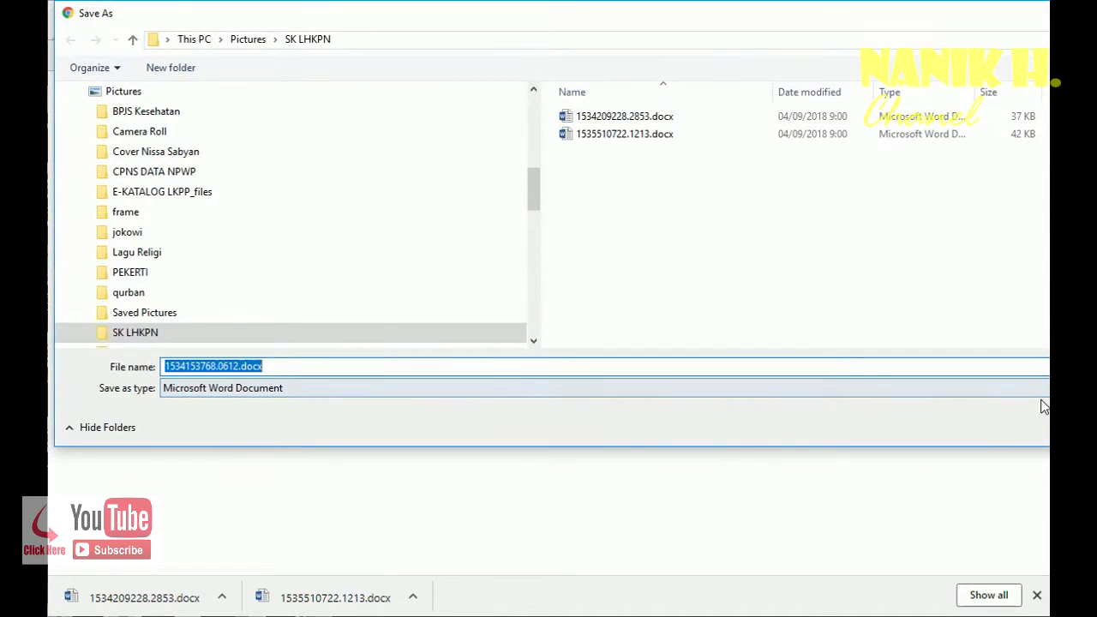
key("Return")
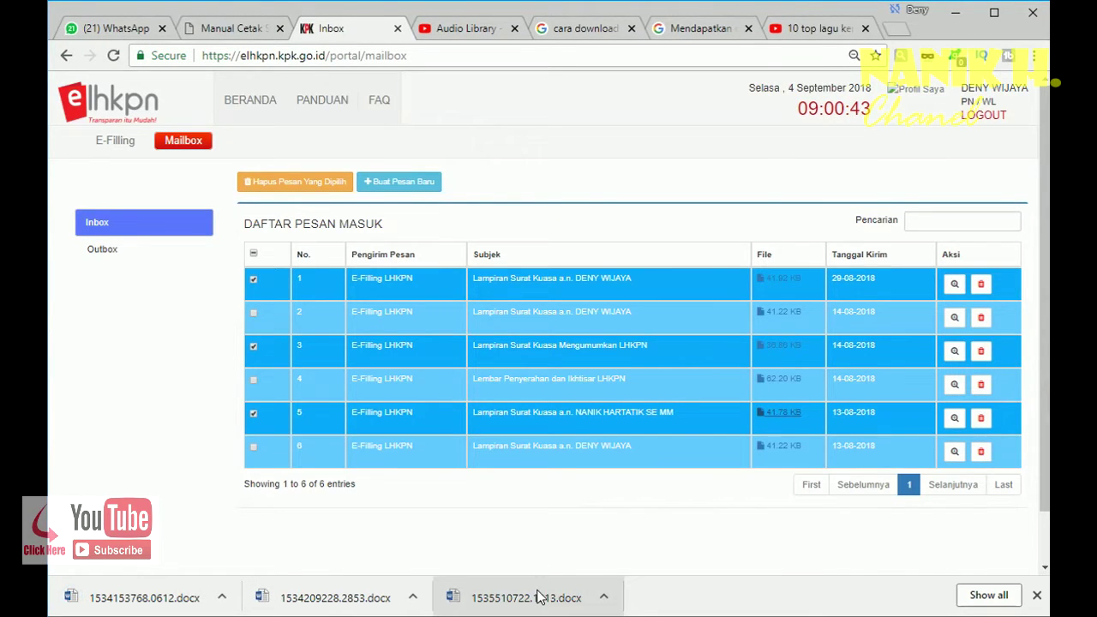
- Open the newest downloaded Surat Kuasa document in Word
left_click(994, 12)
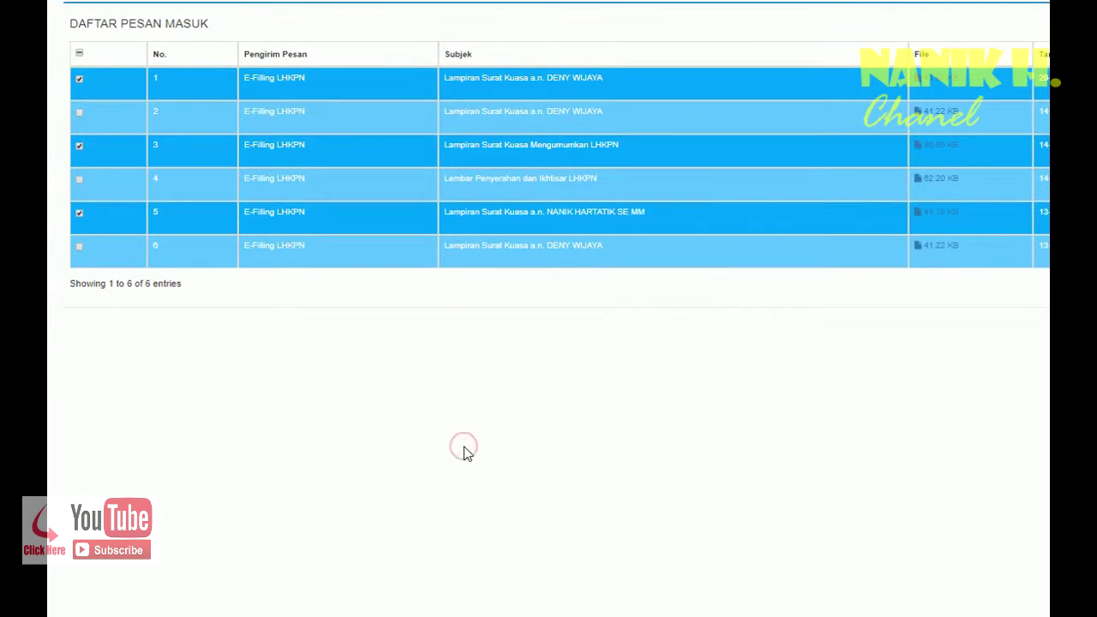
left_click(498, 395)
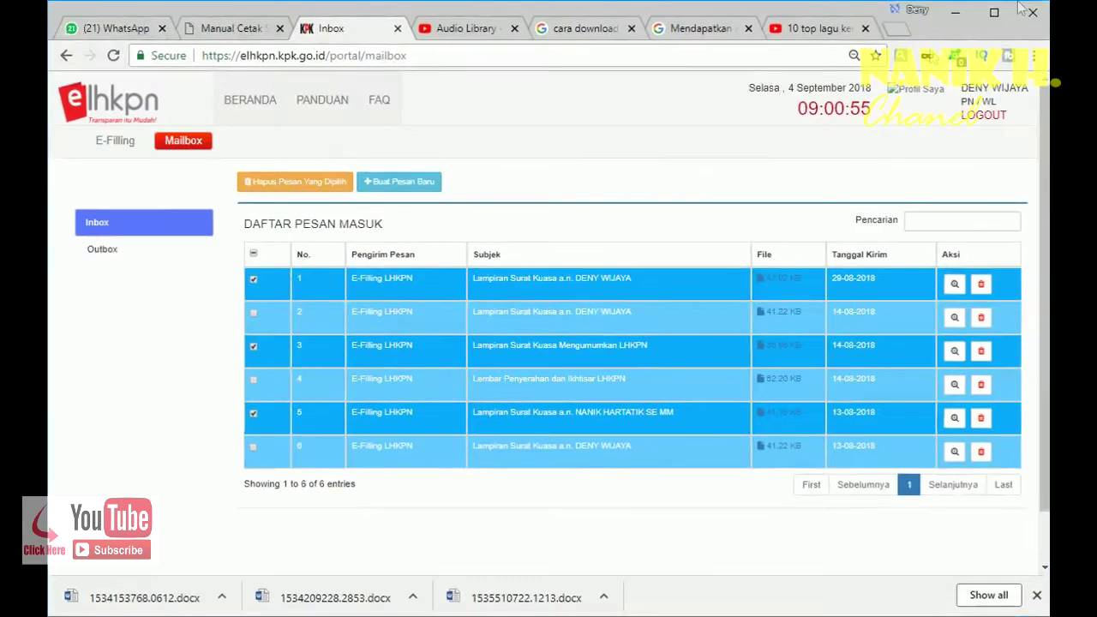
left_click(114, 600)
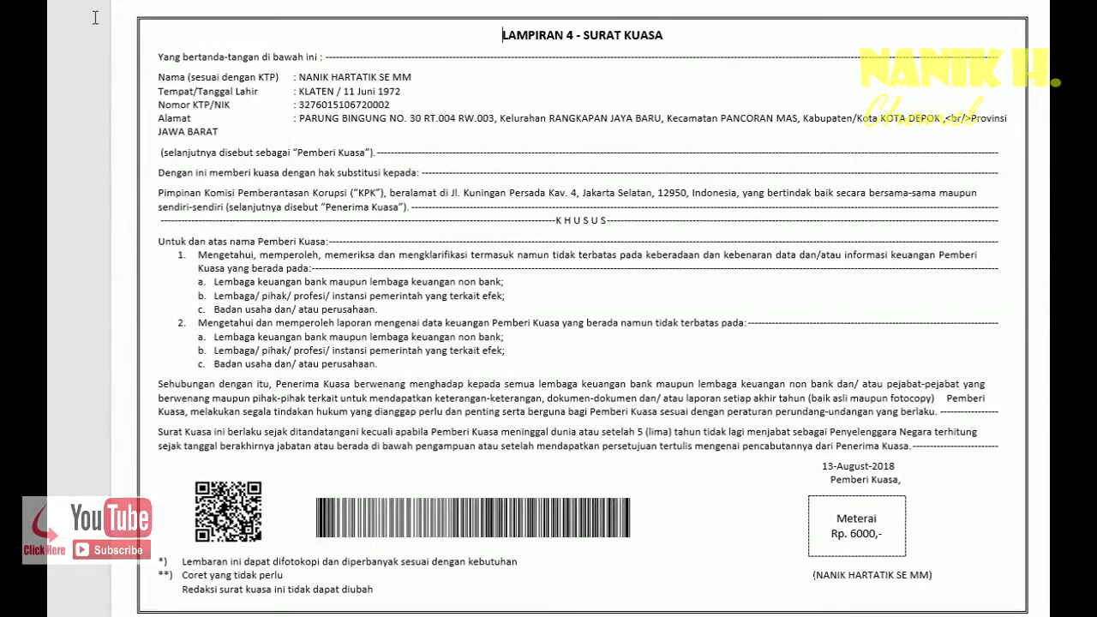
- Scroll back to the top of the Lampiran 4 – Surat Kuasa letter to review it
scroll(95, 17, "up", 1)
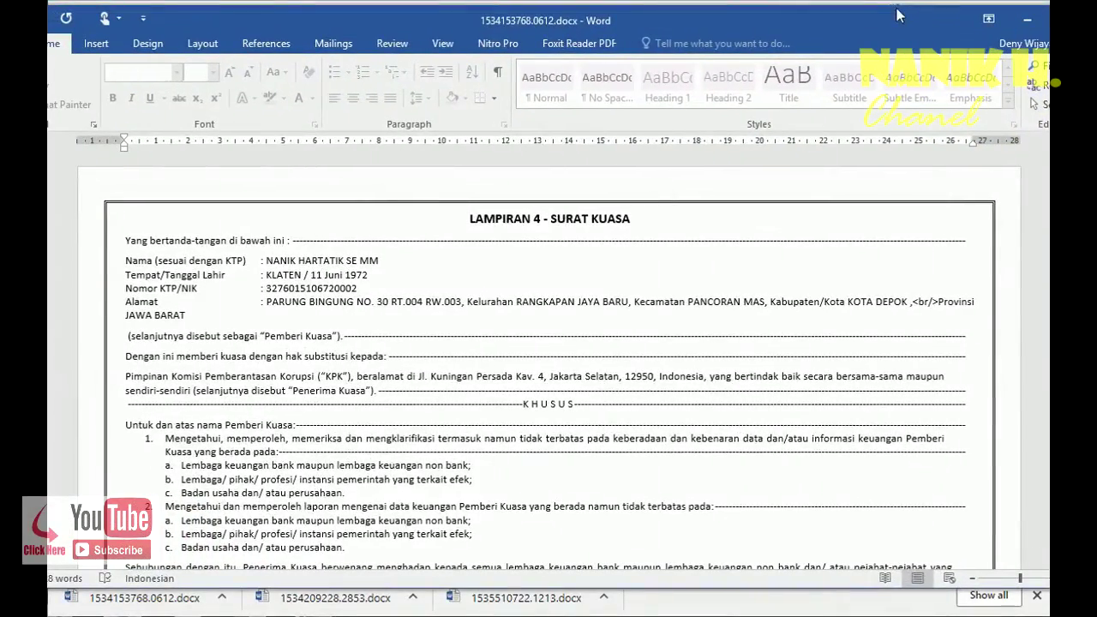
- Print 1534153768.0612.docx on the EPSON L360 with 1 copy
left_click_drag(898, 16, 1053, 76)
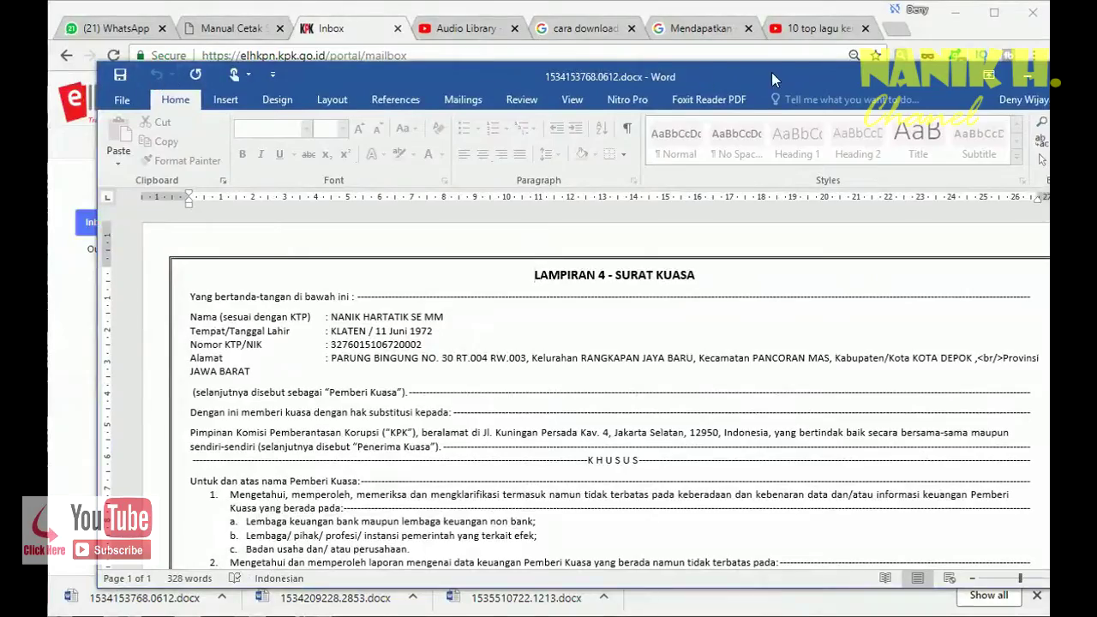
left_click_drag(798, 75, 720, 58)
scroll(747, 269, "down", 5)
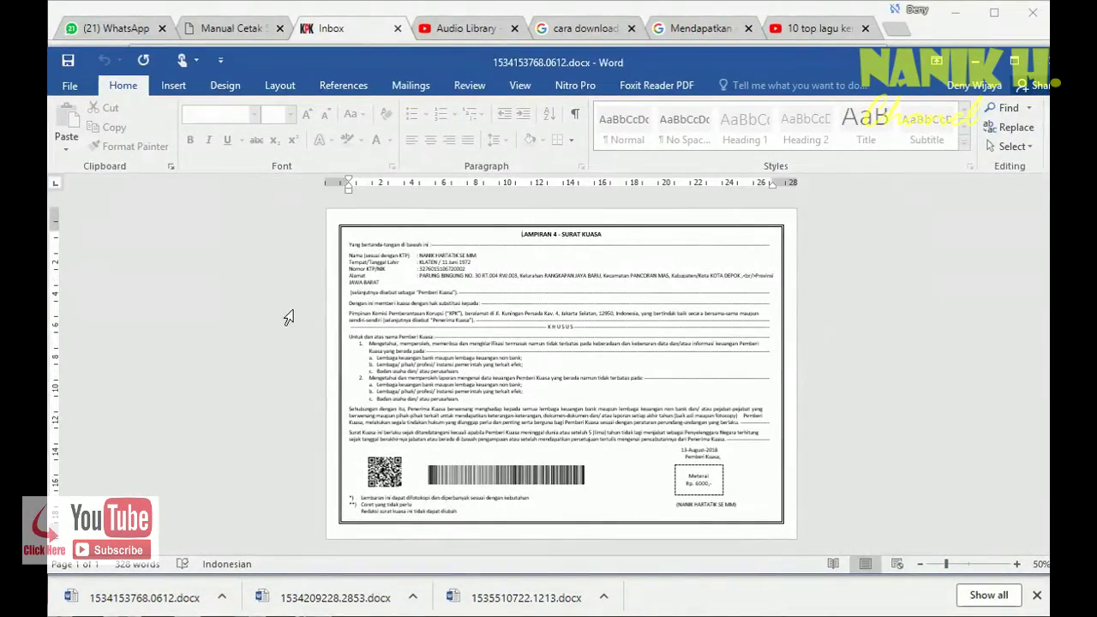
left_click(75, 90)
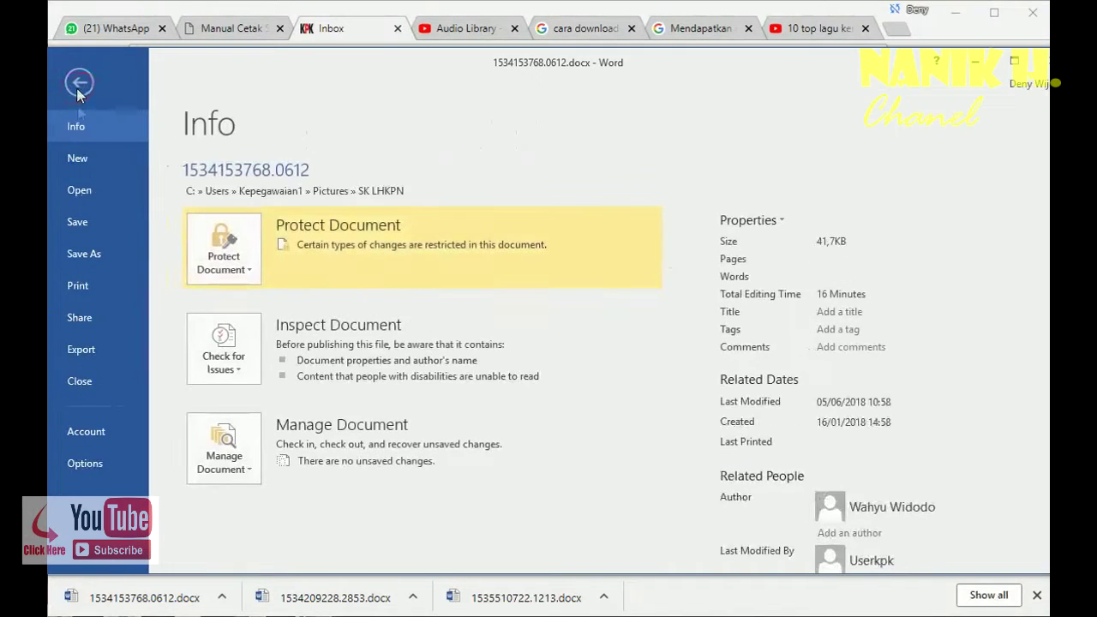
left_click(79, 284)
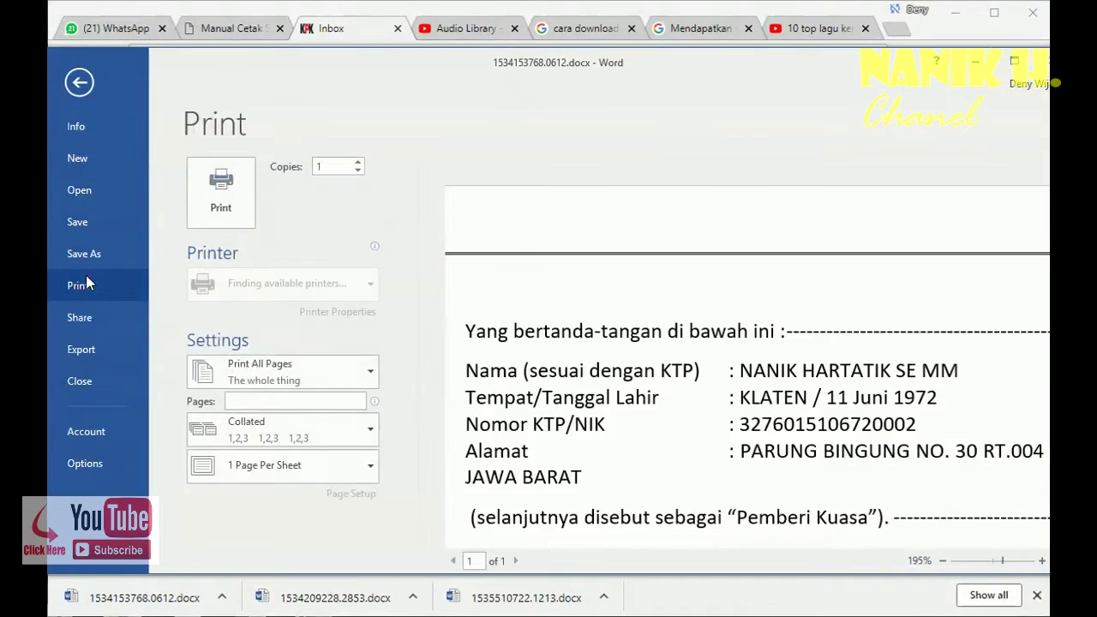
left_click(237, 206)
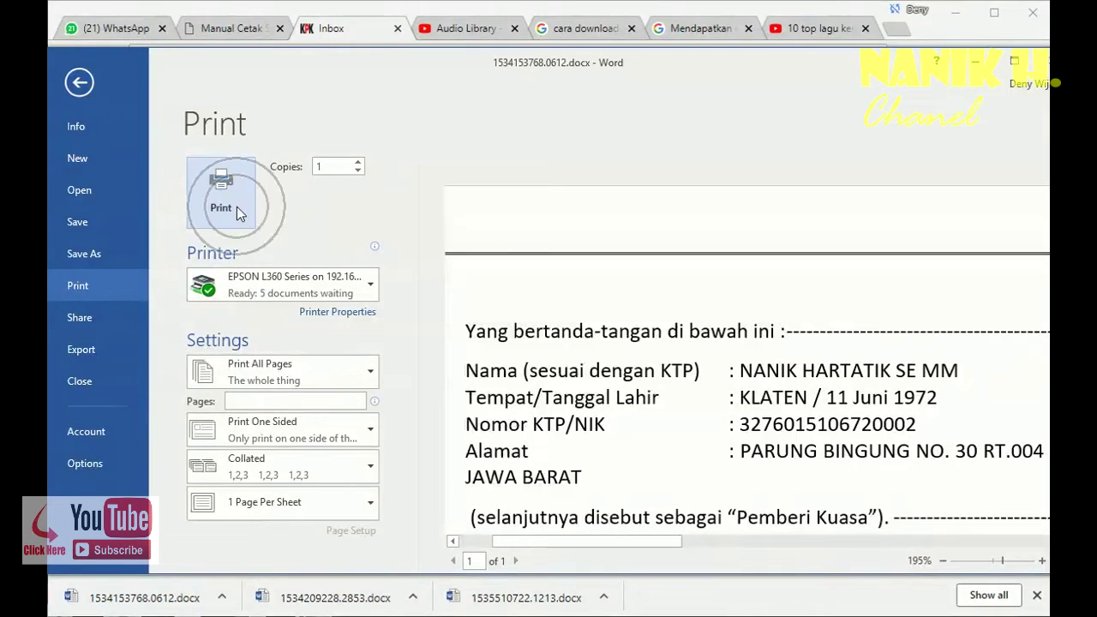
left_click(237, 207)
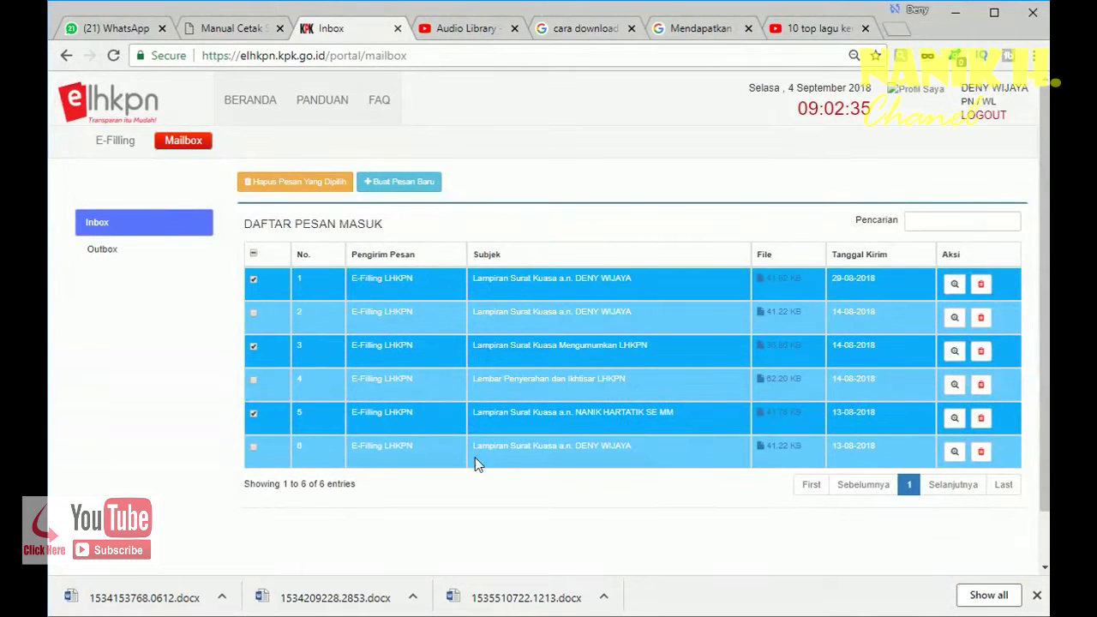
left_click(335, 598)
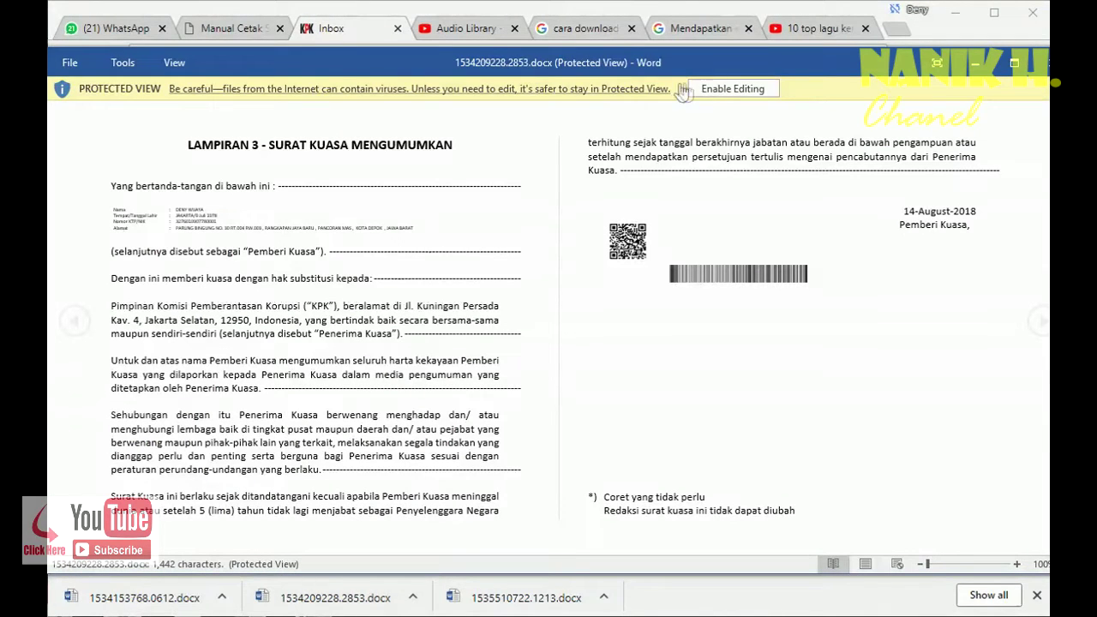
left_click(730, 90)
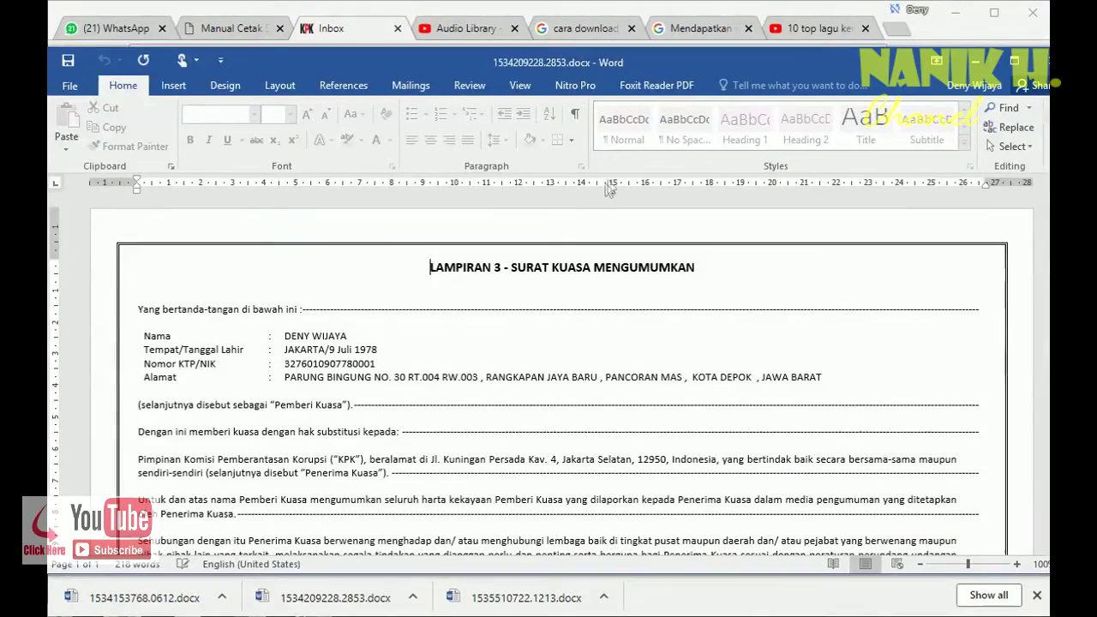
scroll(519, 321, "down", 2)
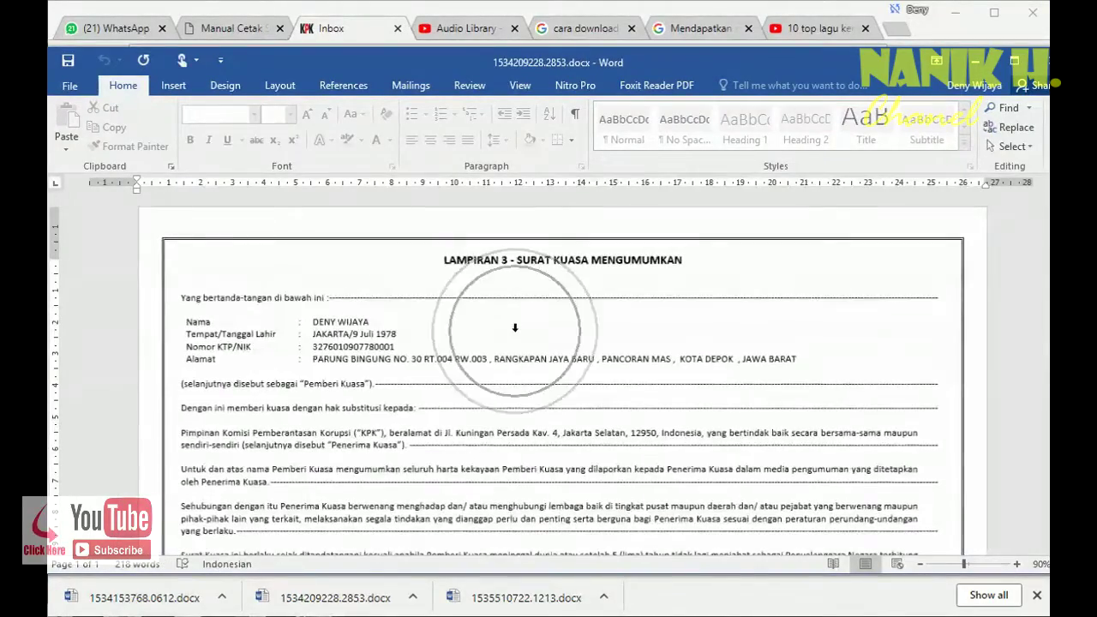
scroll(517, 331, "down", 3)
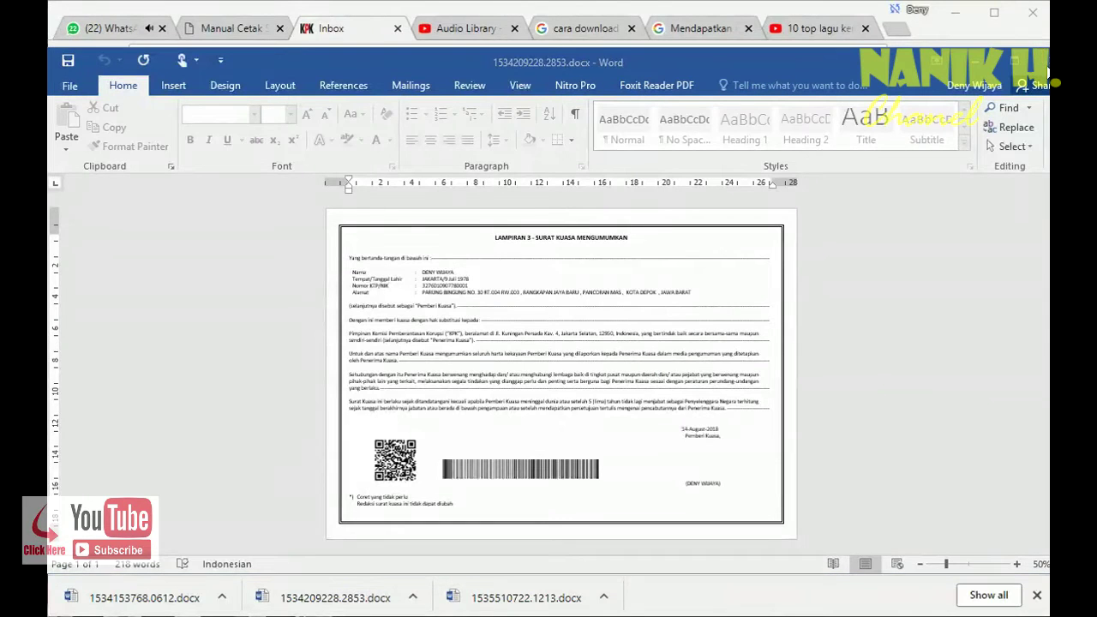
key("alt+F4")
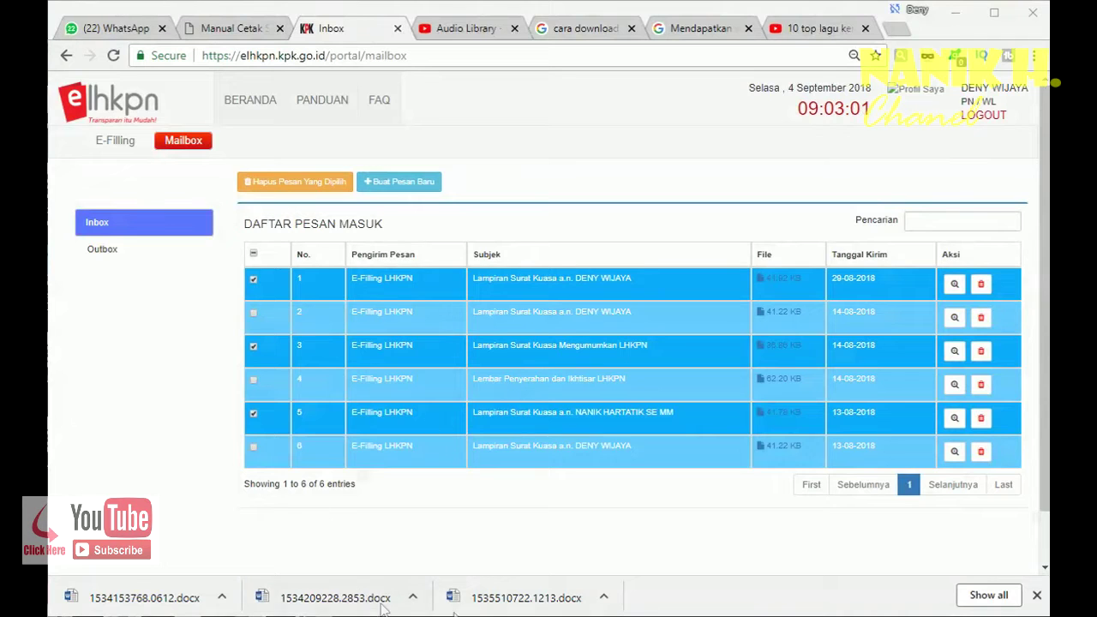
left_click(501, 603)
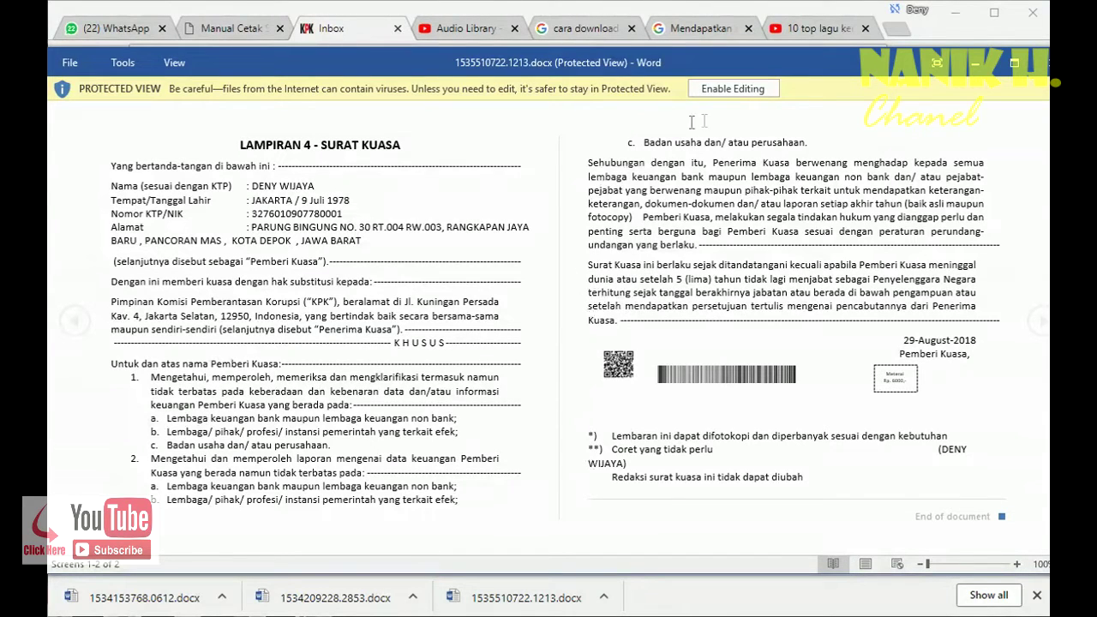
left_click(755, 90)
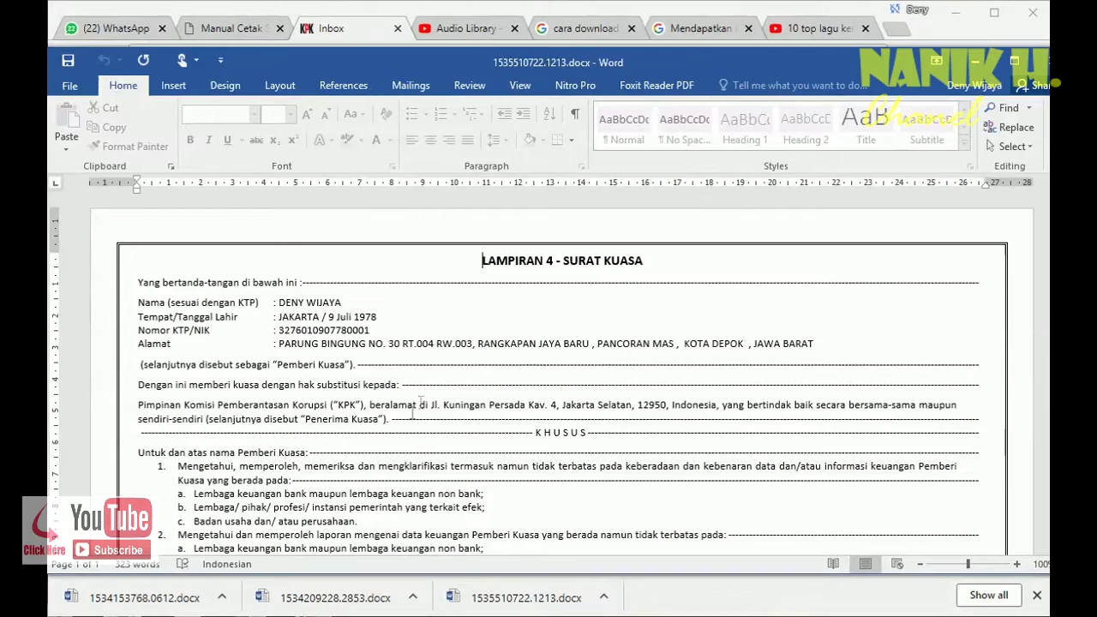
scroll(390, 449, "down", 1)
scroll(390, 449, "down", 2)
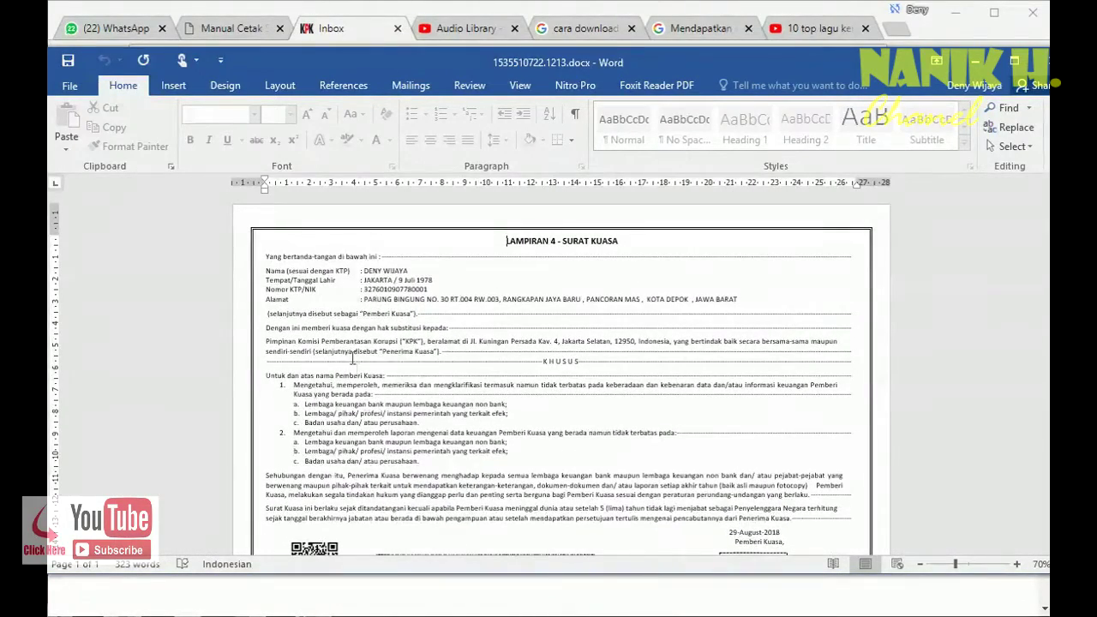
scroll(447, 415, "down", 1)
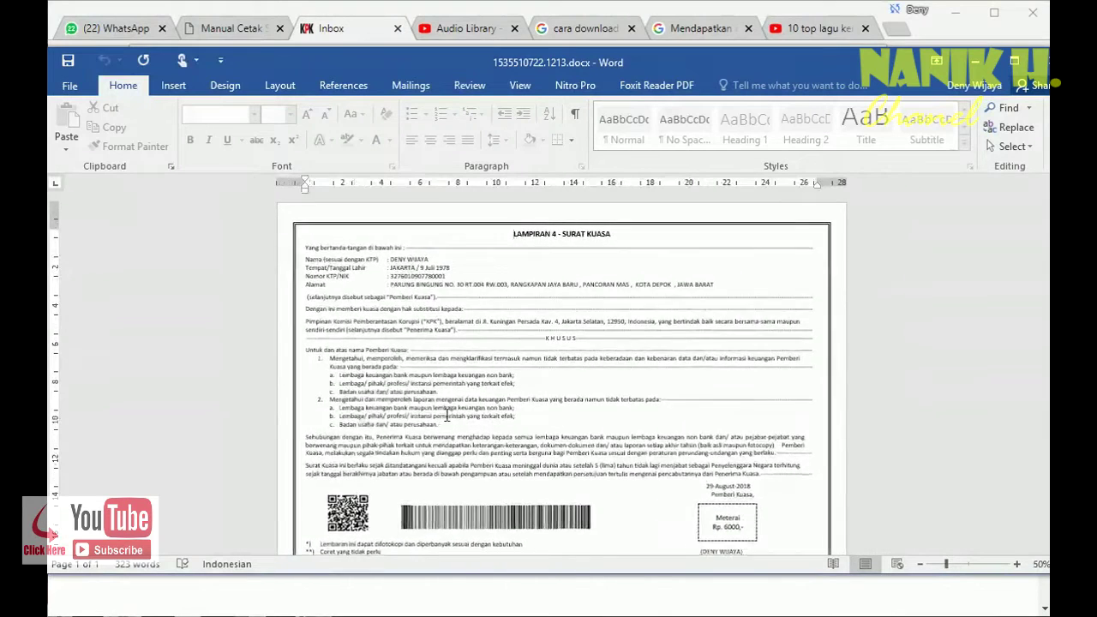
scroll(447, 415, "down", 1)
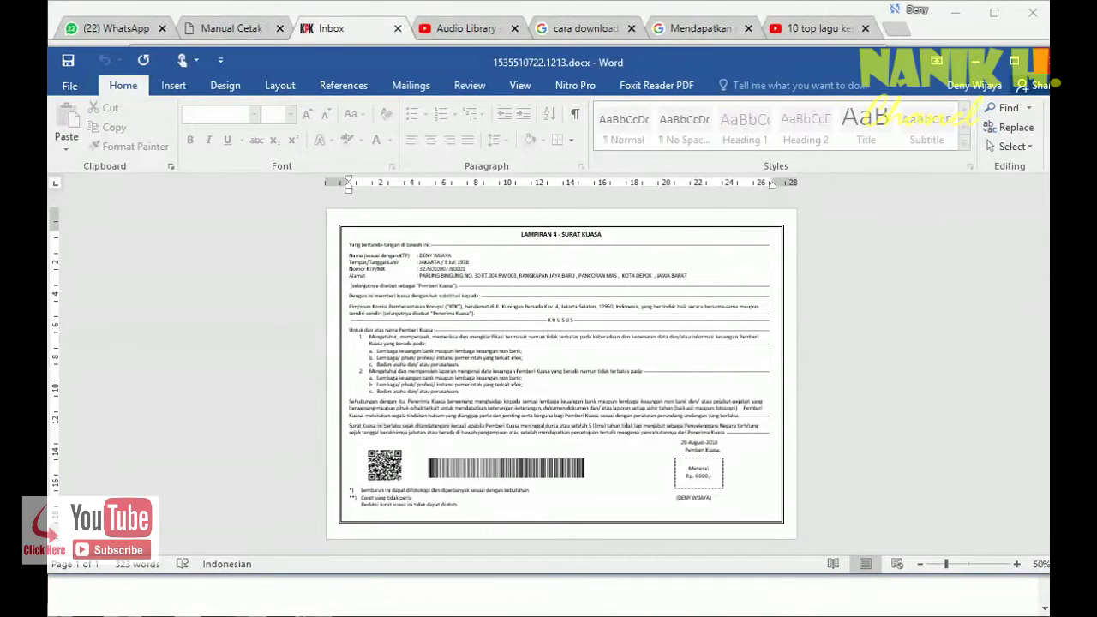
key("alt+F4")
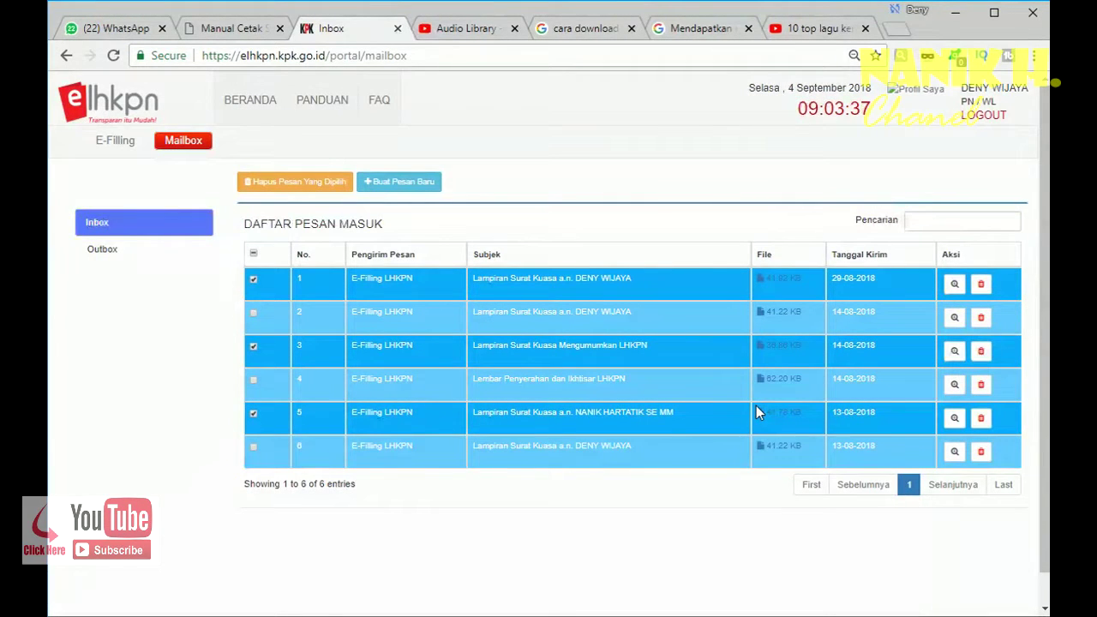
- Return to the elhkpn.kpk.go.id login page and enter the other user's NIK
key("ctrl+e")
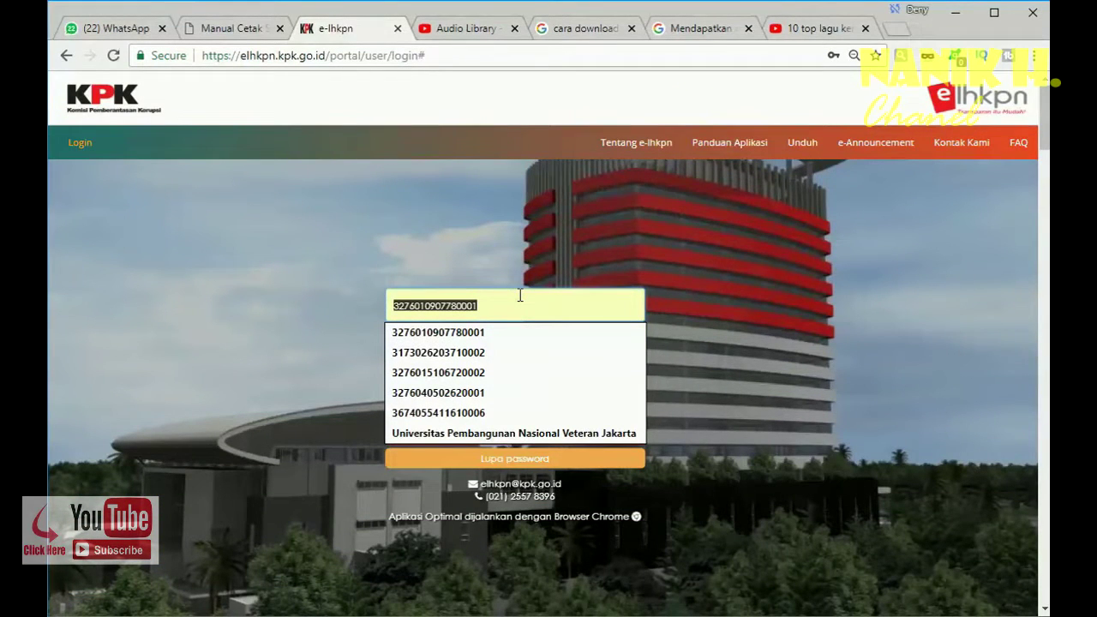
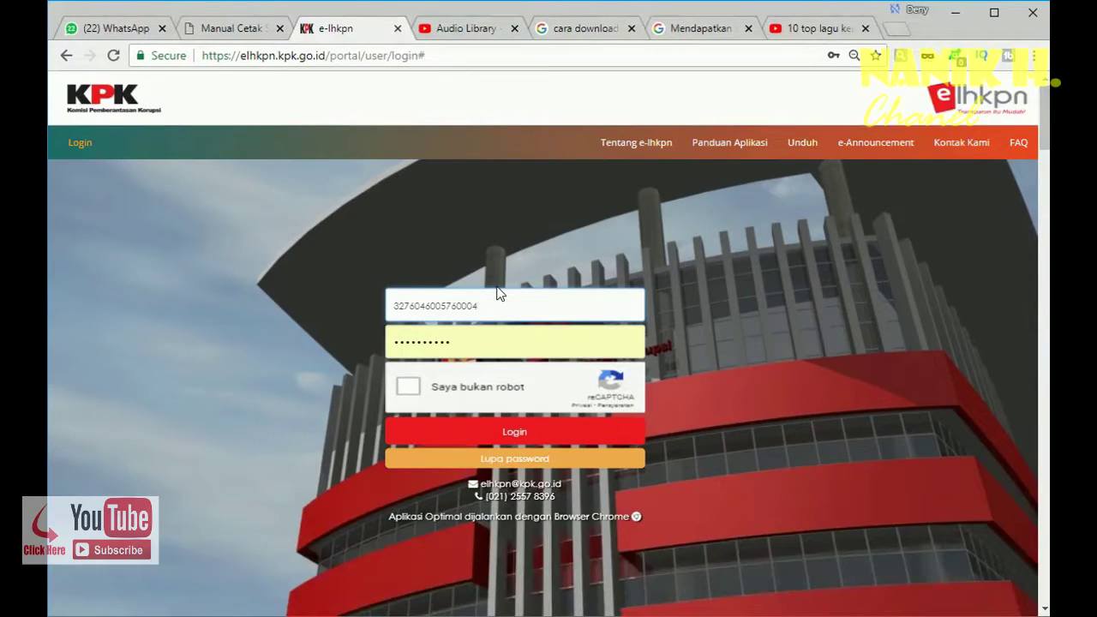
- Pass the traffic-light reCAPTCHA, re-enter the account password and sign in
left_click(414, 393)
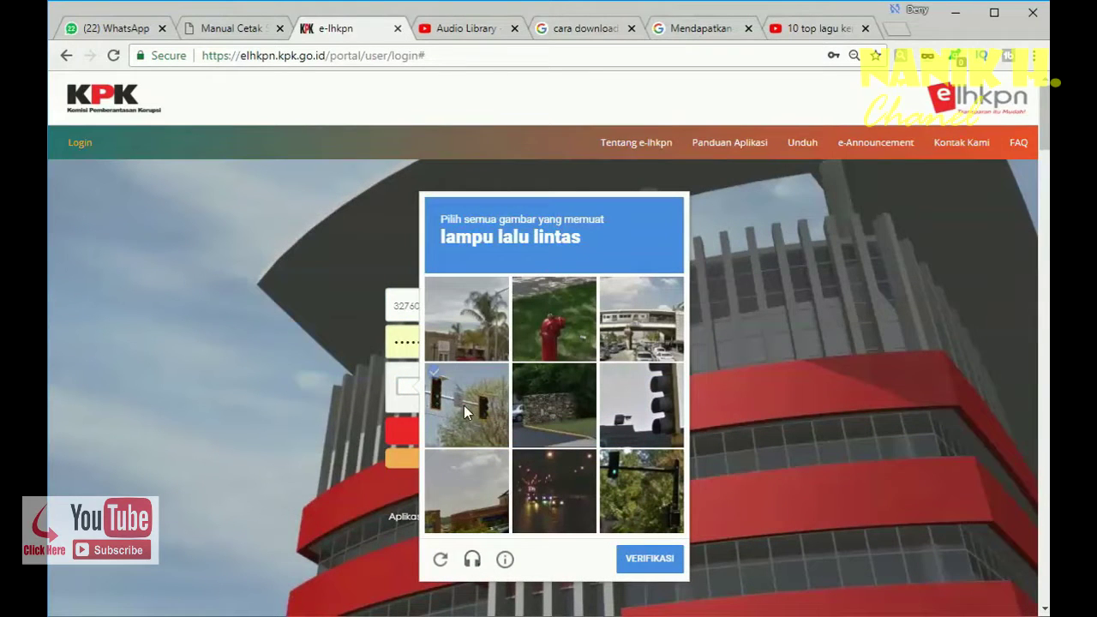
left_click(467, 405)
left_click(633, 402)
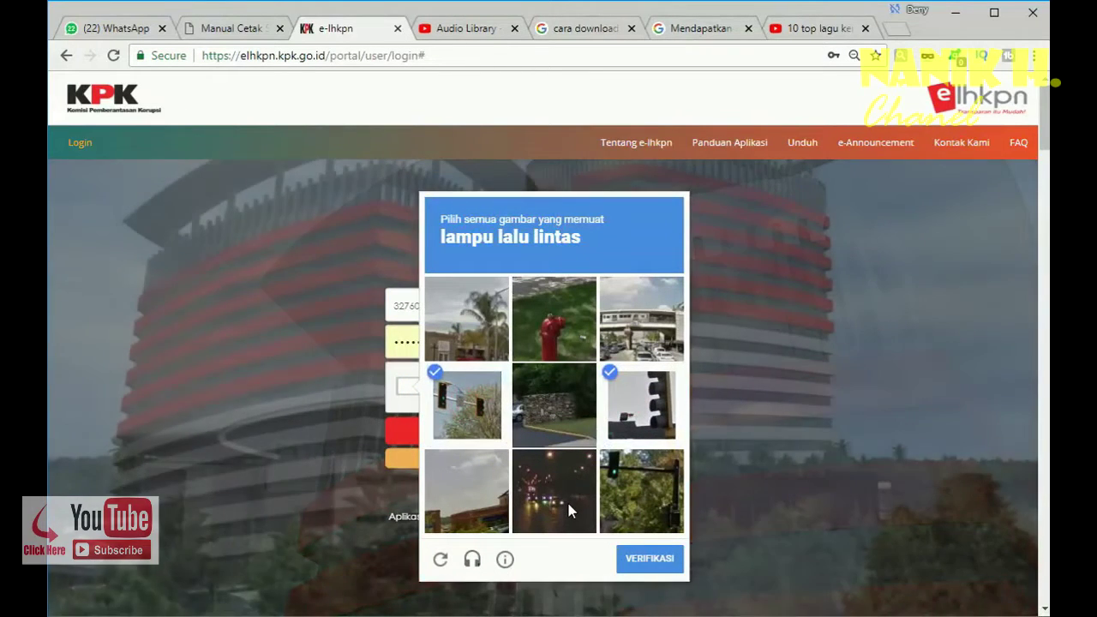
left_click(641, 491)
left_click(649, 559)
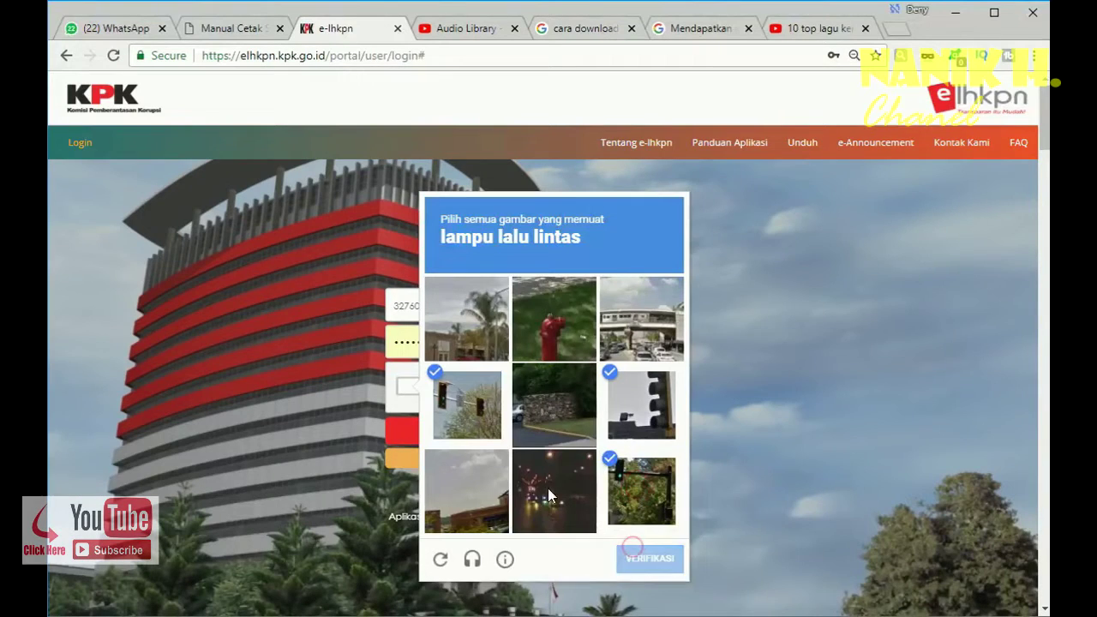
double_click(486, 340)
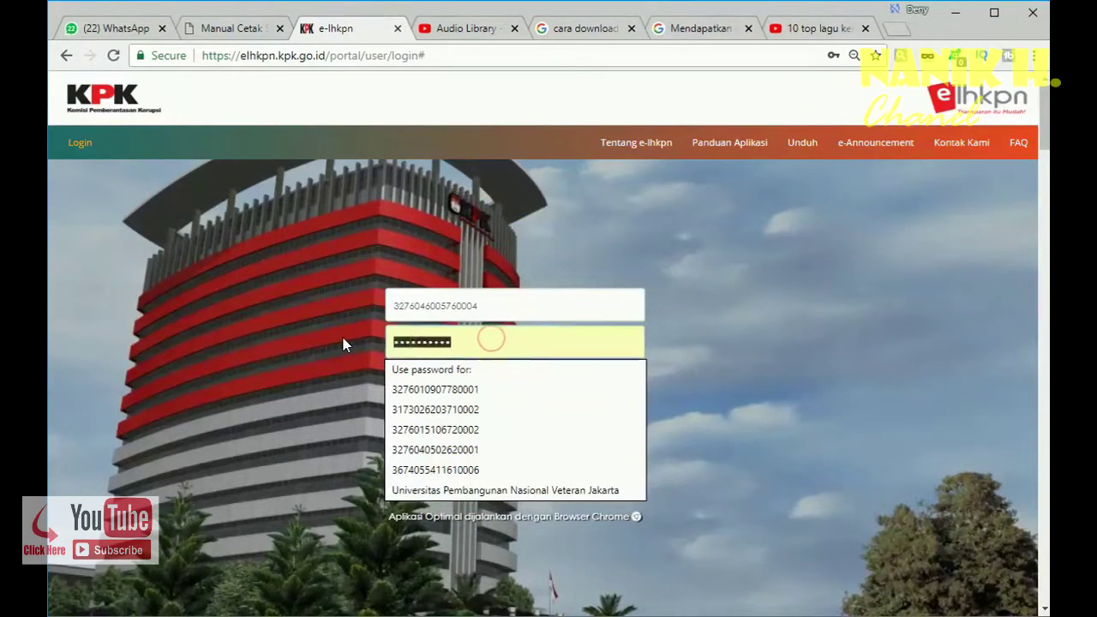
type("••")
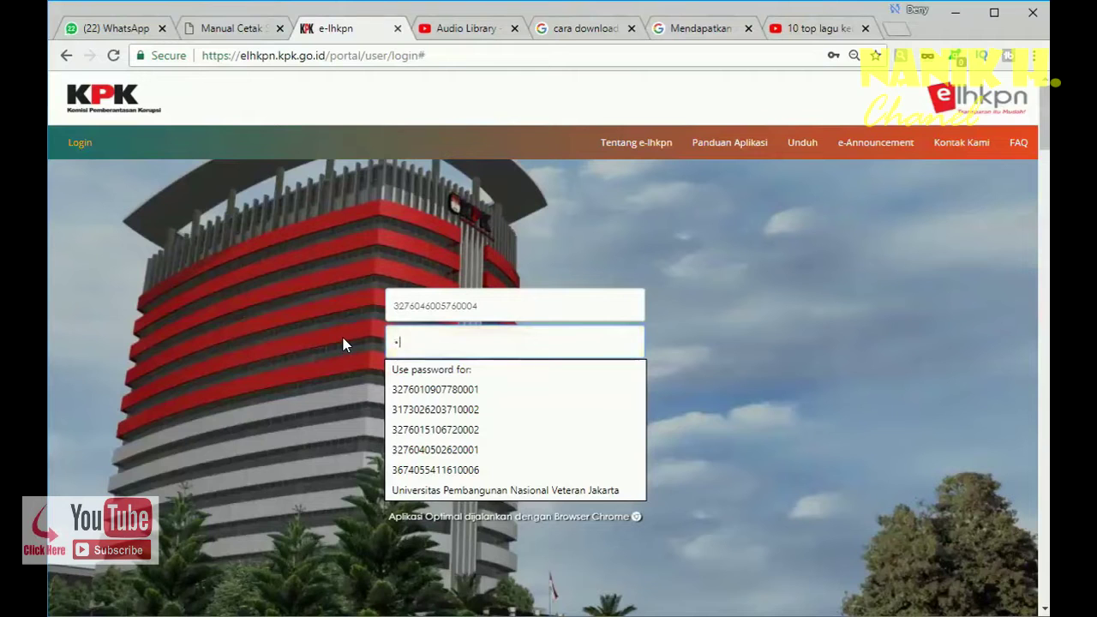
type("•••••••")
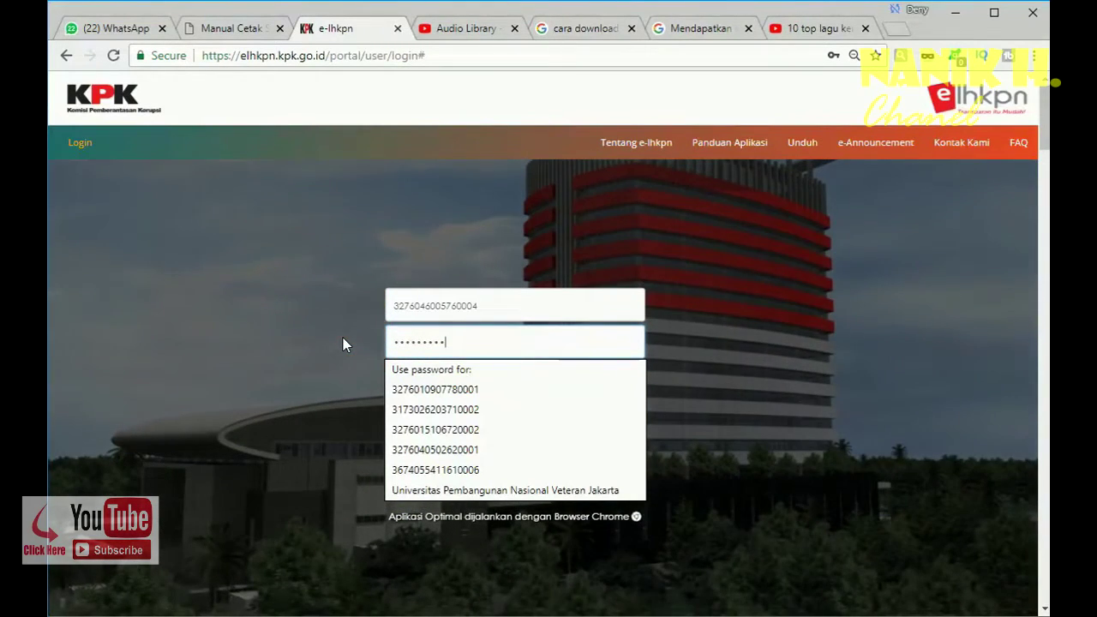
key("Return")
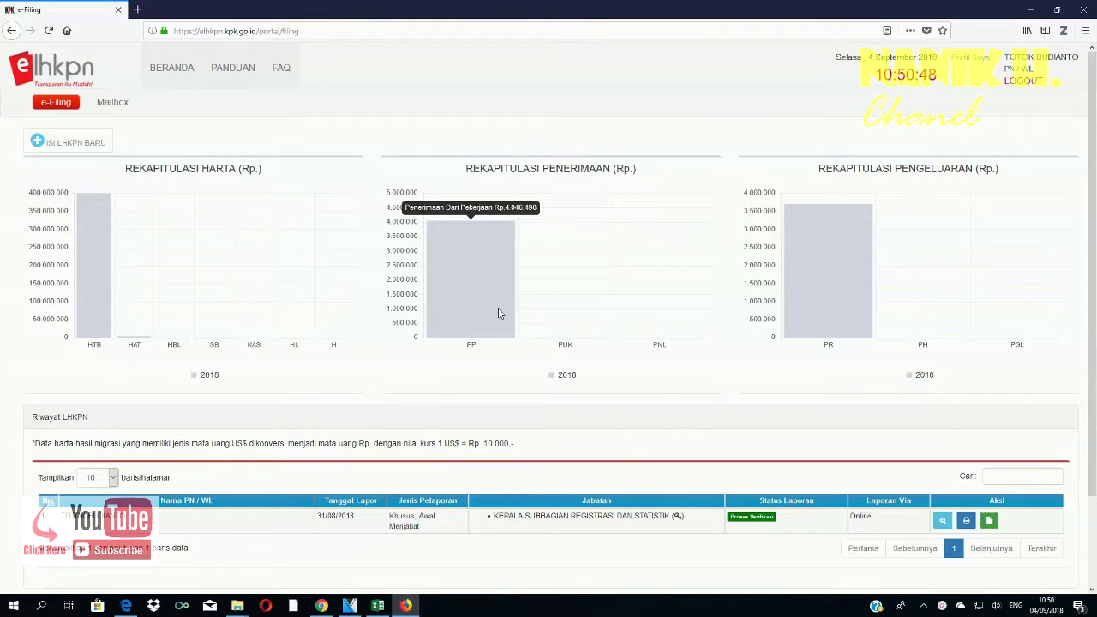
- Save the 31/08/2018 report's Surat Kuasa file, then open that report's preview
left_click(988, 521)
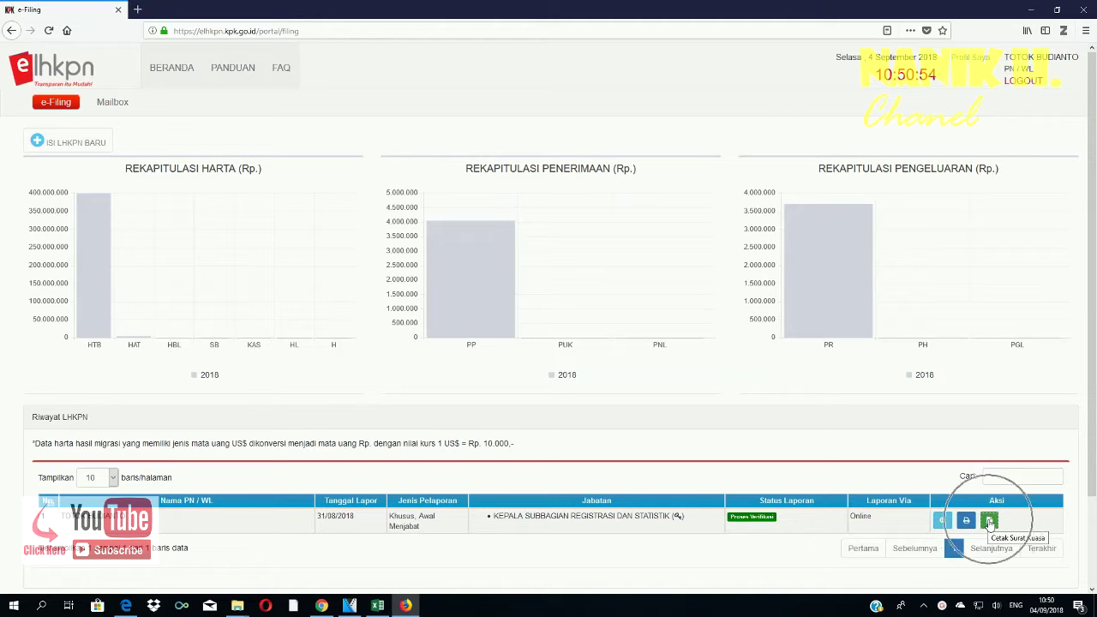
left_click(989, 522)
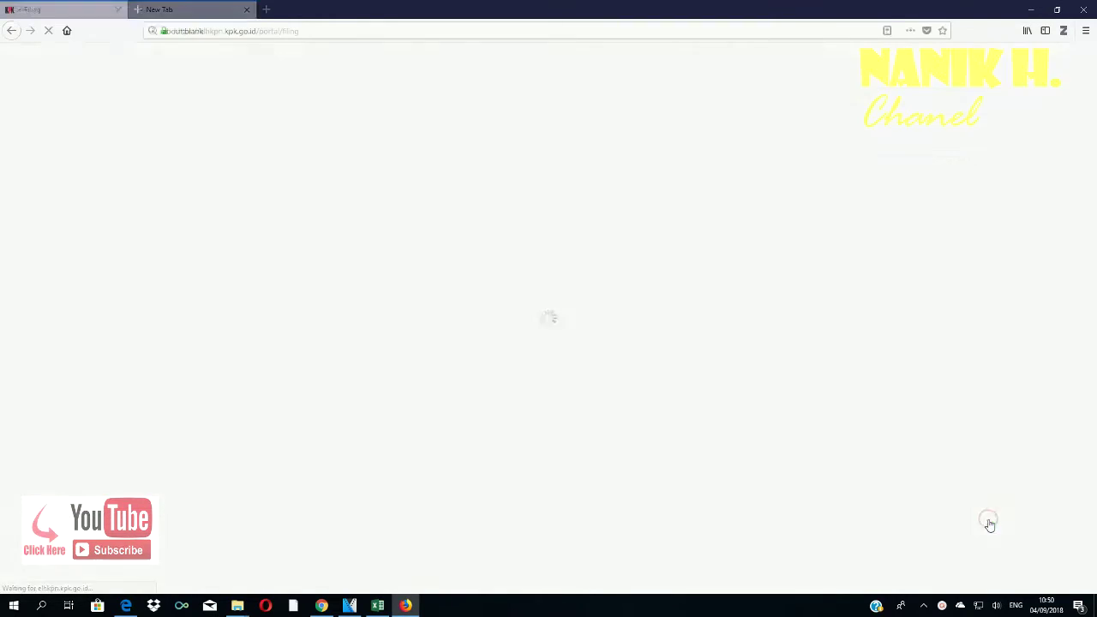
left_click(467, 313)
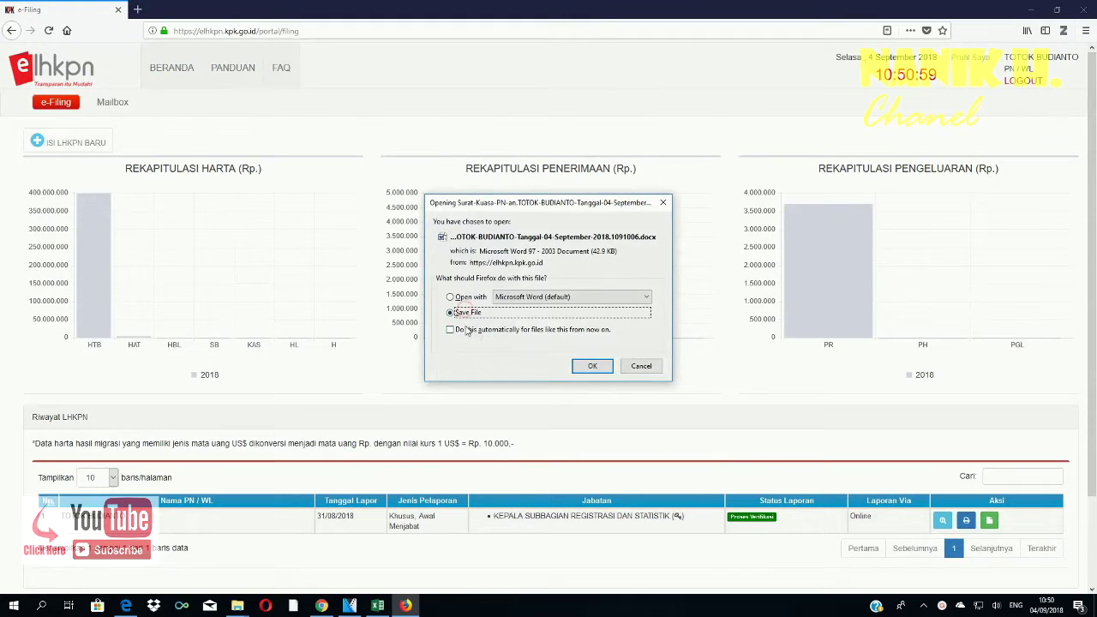
left_click(590, 368)
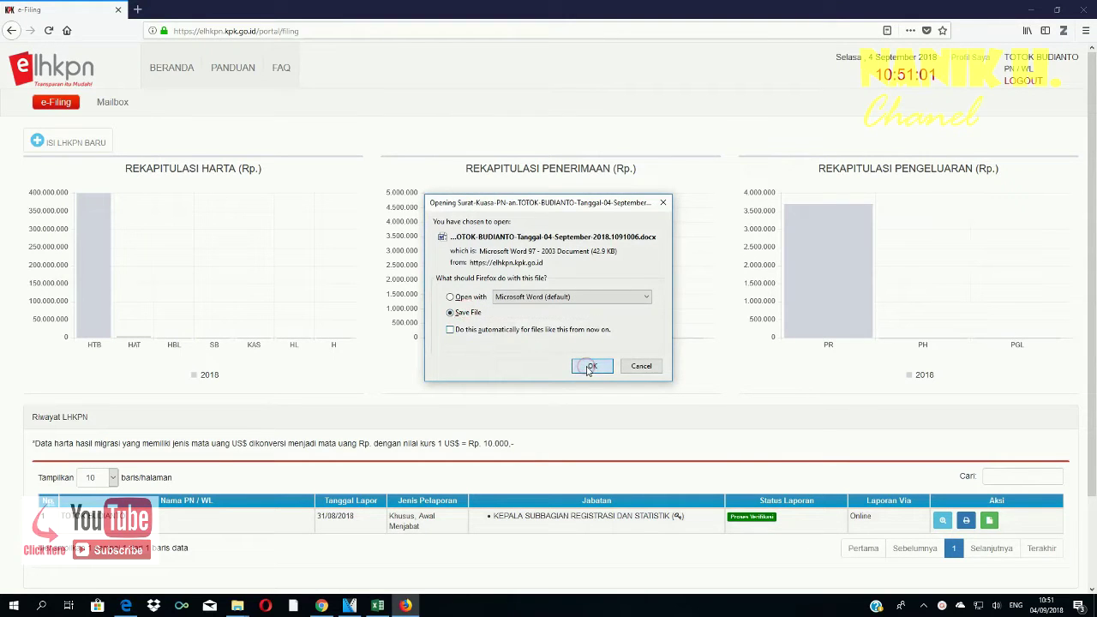
left_click(591, 367)
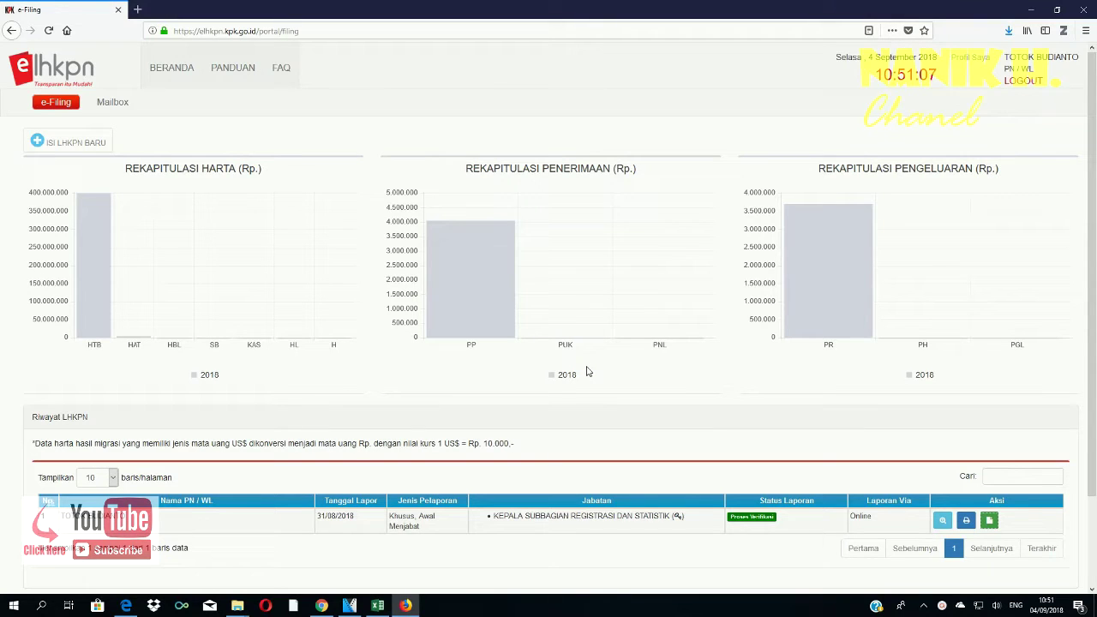
mouse_move(101, 199)
left_click(943, 522)
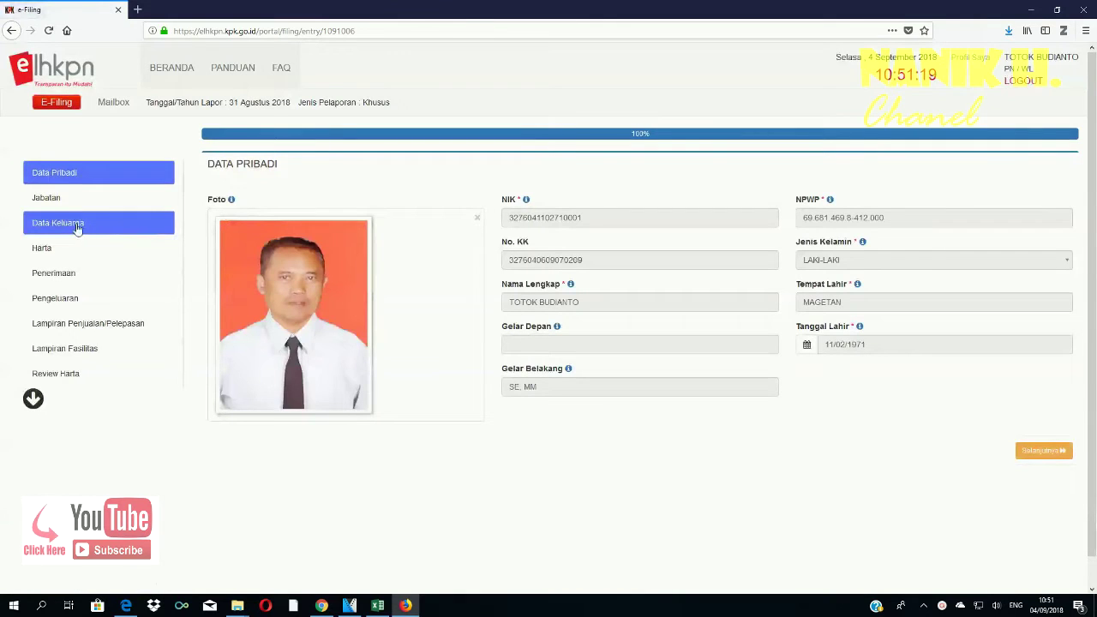
- Save the ISTRI row's Surat Kuasa from Data Keluarga and confirm it appears in Downloads
left_click(66, 225)
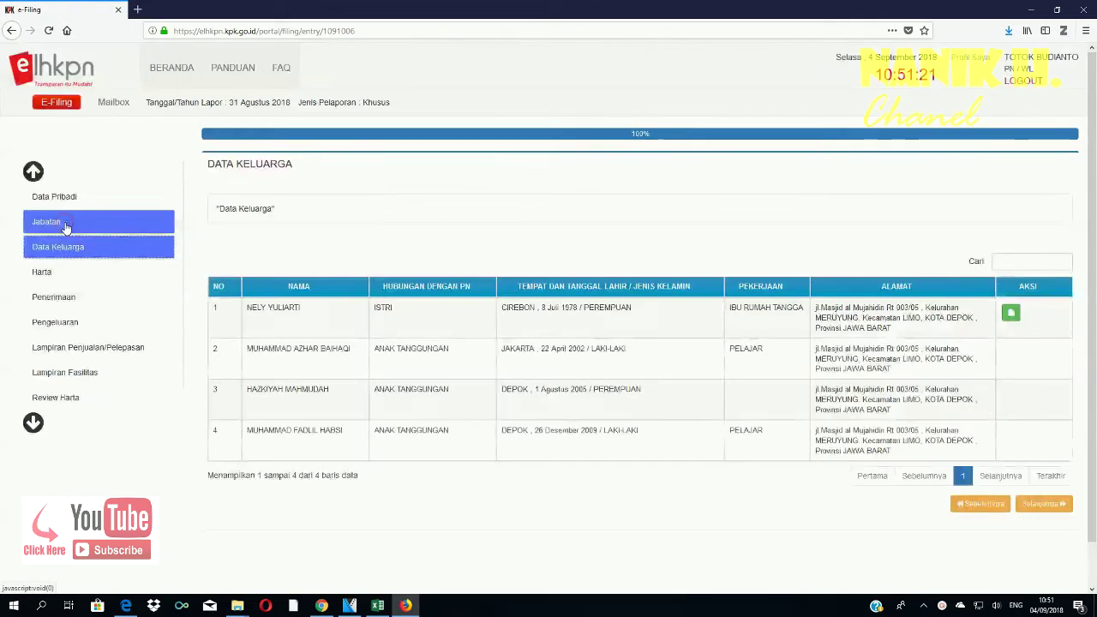
left_click(1011, 315)
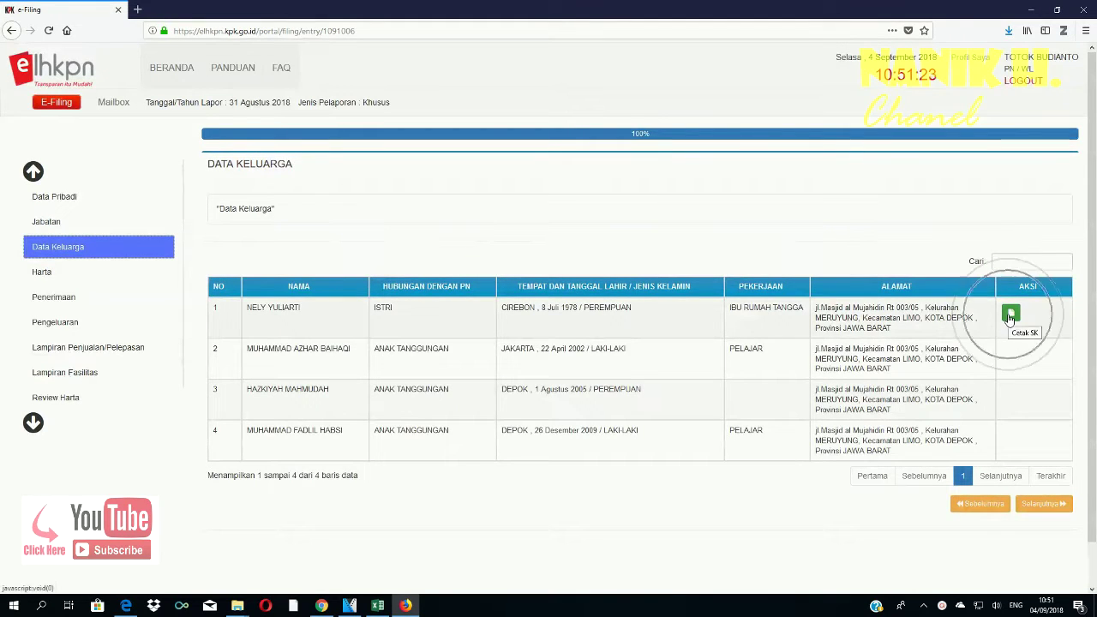
left_click(1013, 314)
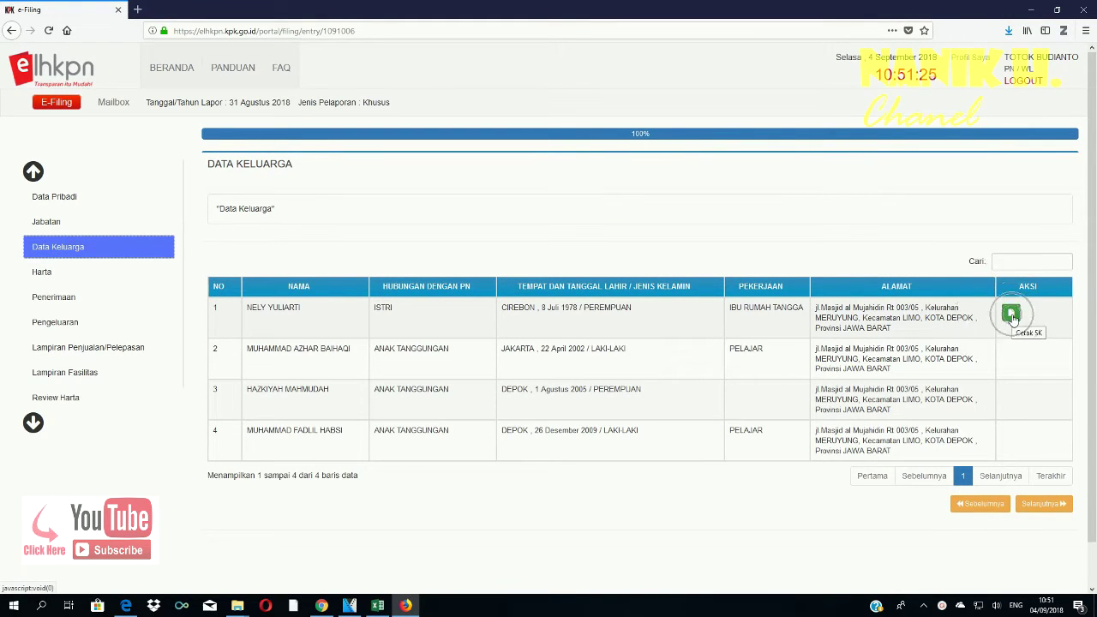
left_click(1012, 315)
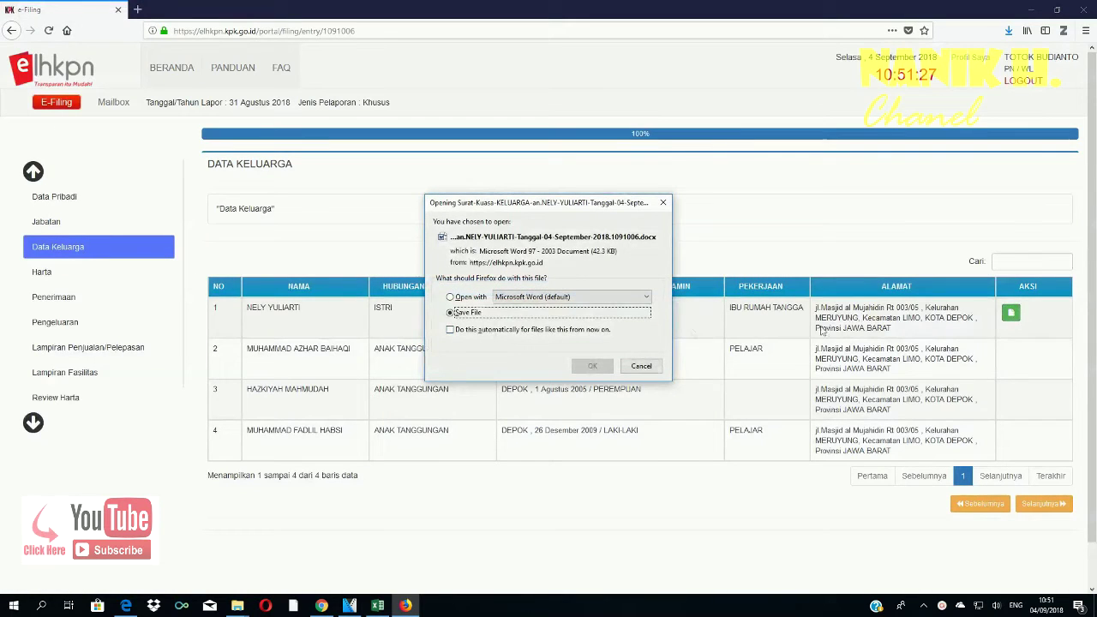
left_click(592, 366)
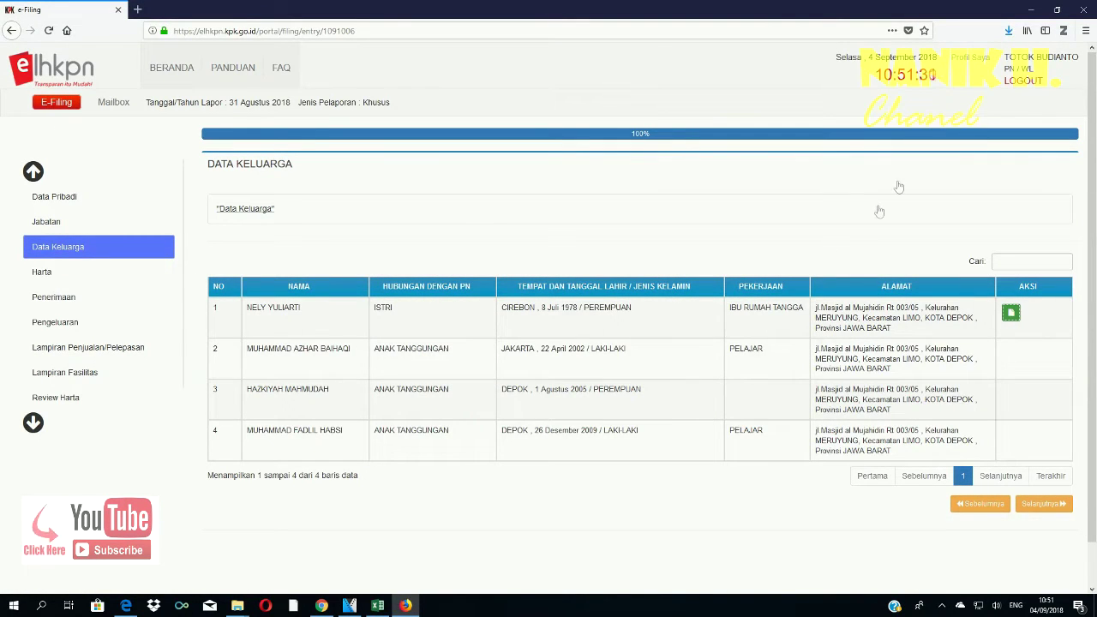
left_click(1010, 34)
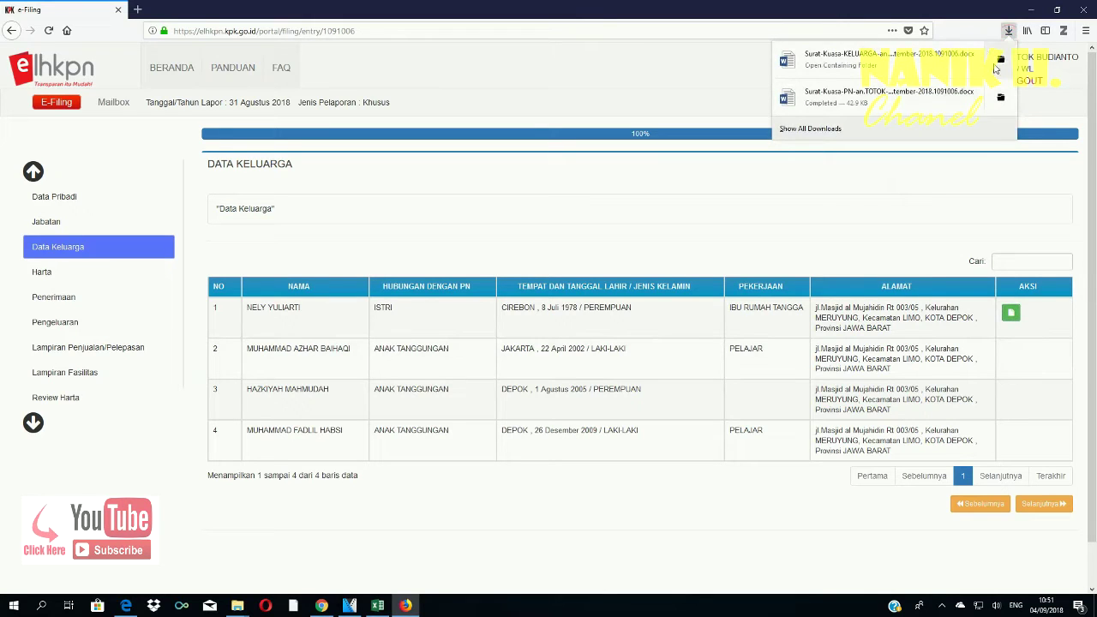
- Enable editing on the spouse's Surat Kuasa KELUARGA document in Word and maximize it
key("Escape")
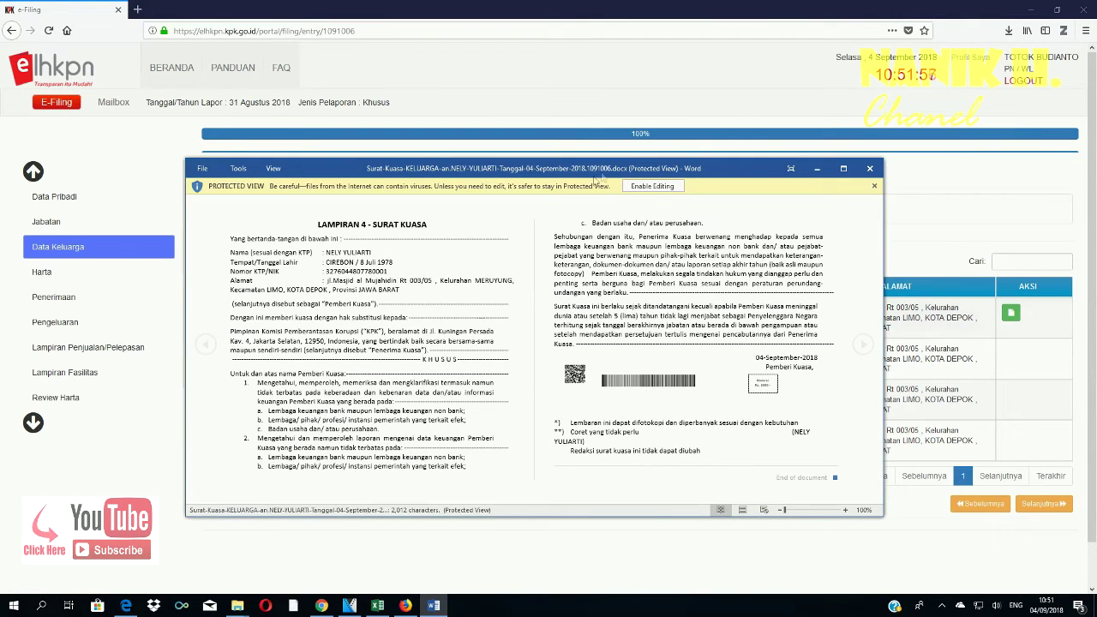
left_click(634, 188)
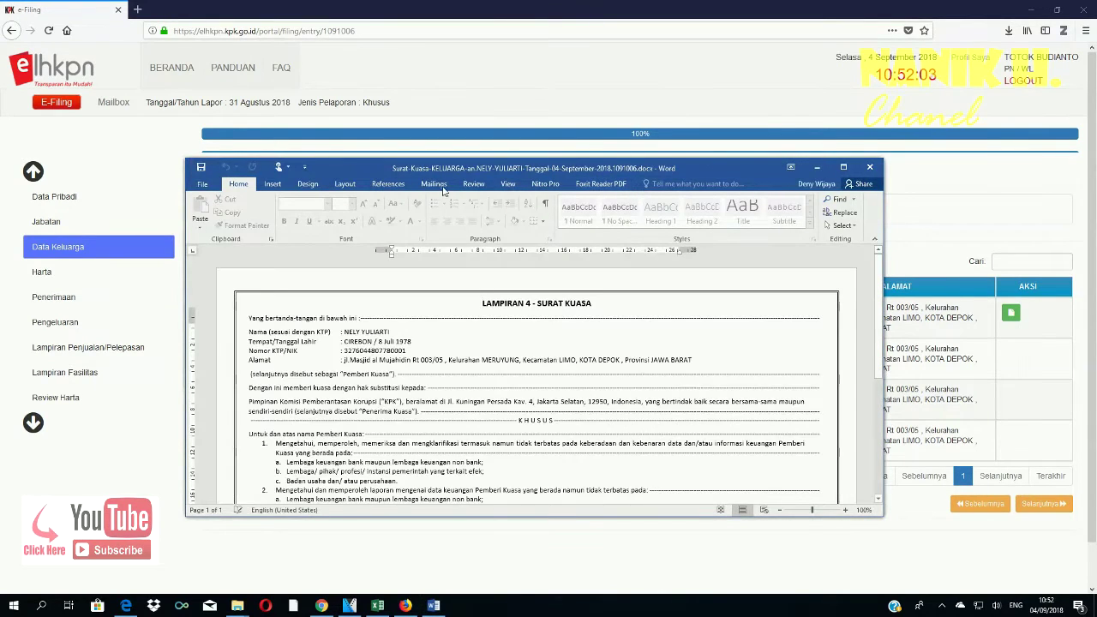
left_click(842, 170)
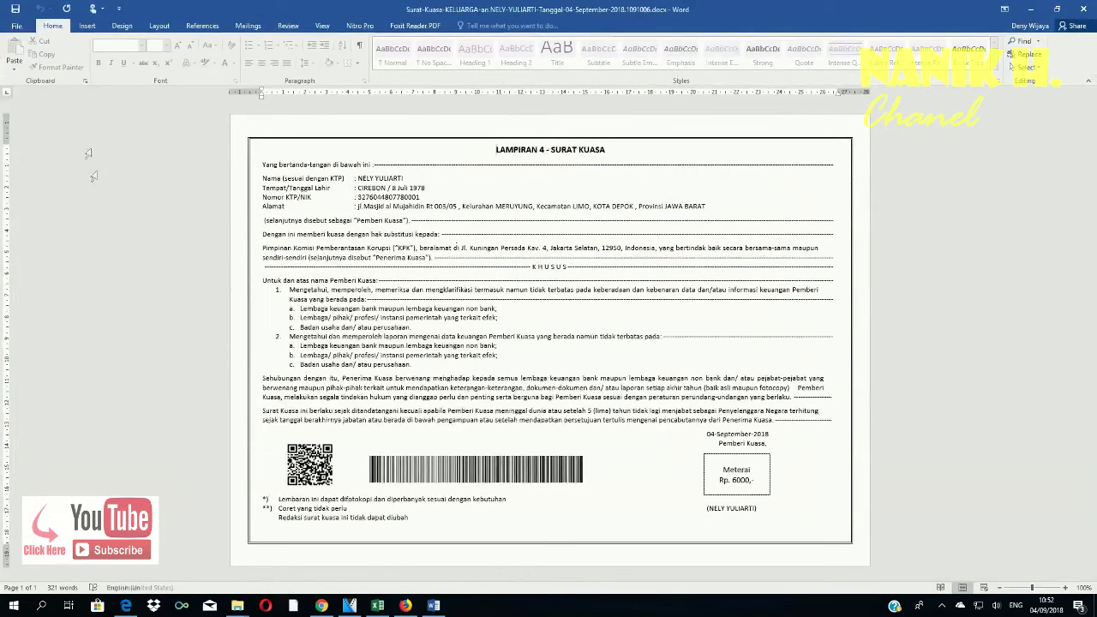
- Print the spouse's letter to the EPSON L360, then return to Firefox's Downloads list
left_click(16, 26)
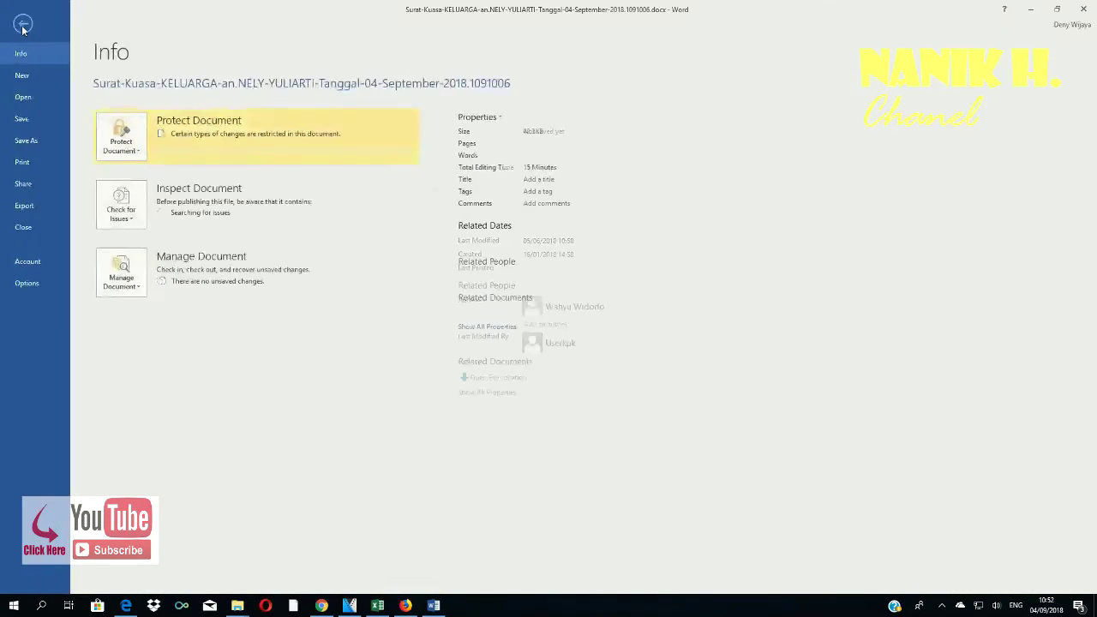
left_click(22, 163)
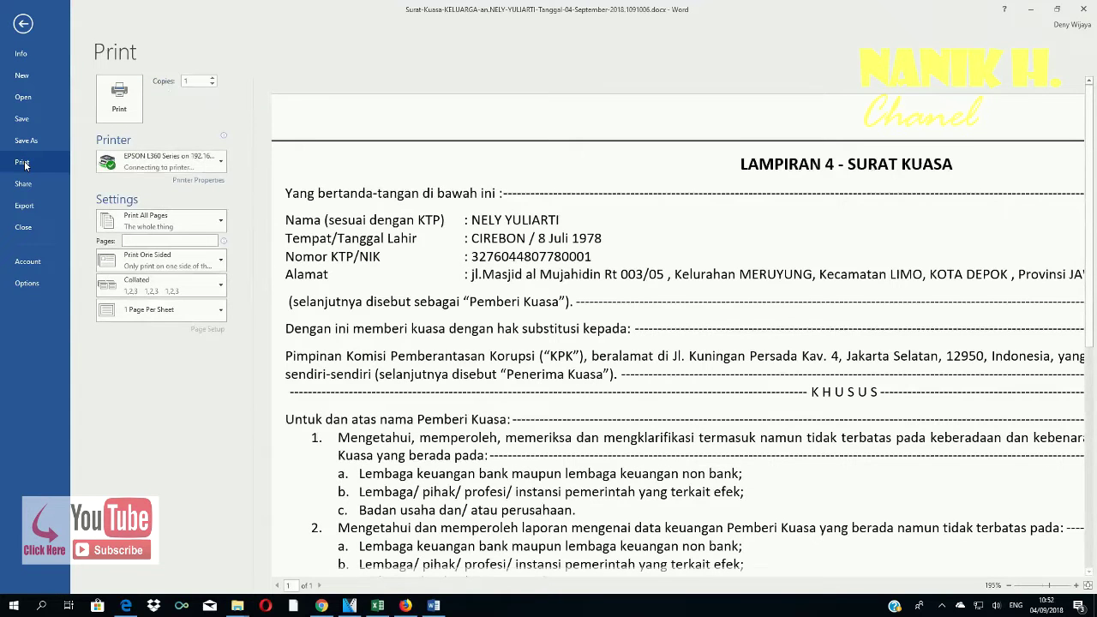
left_click(124, 107)
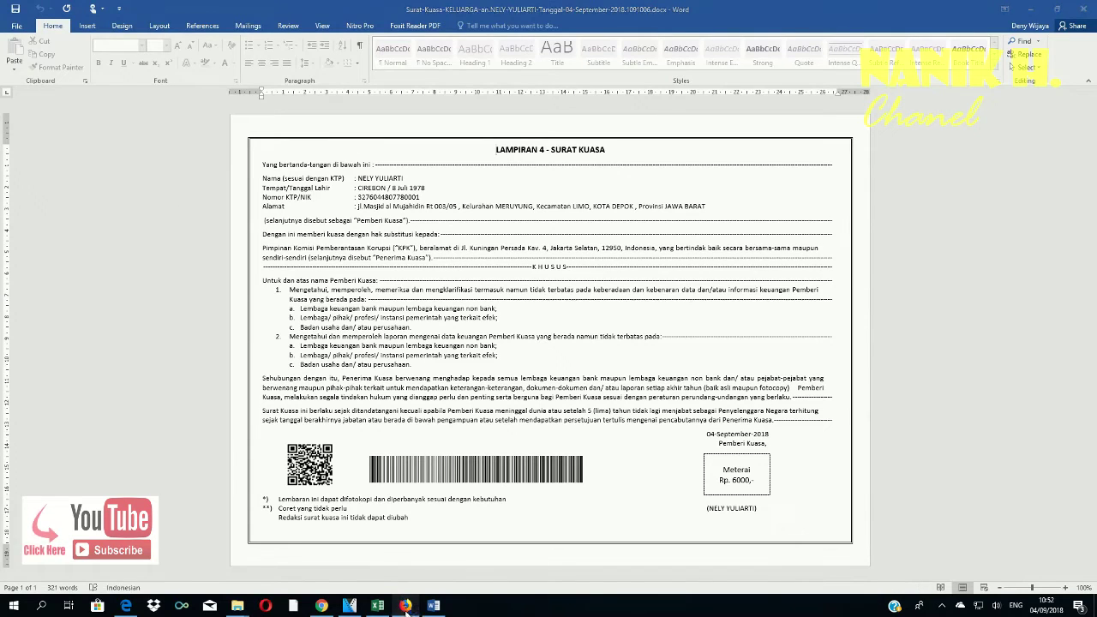
left_click(403, 605)
left_click(1008, 30)
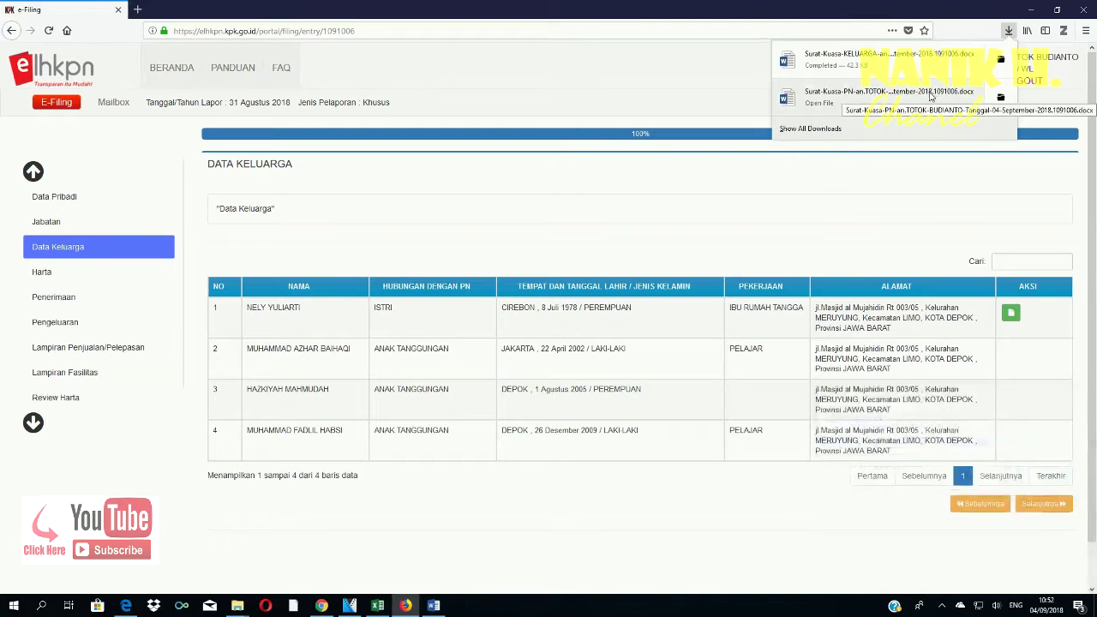
- Open the Surat-Kuasa-PN download in Word, enable editing, print it, and close Word
left_click(926, 58)
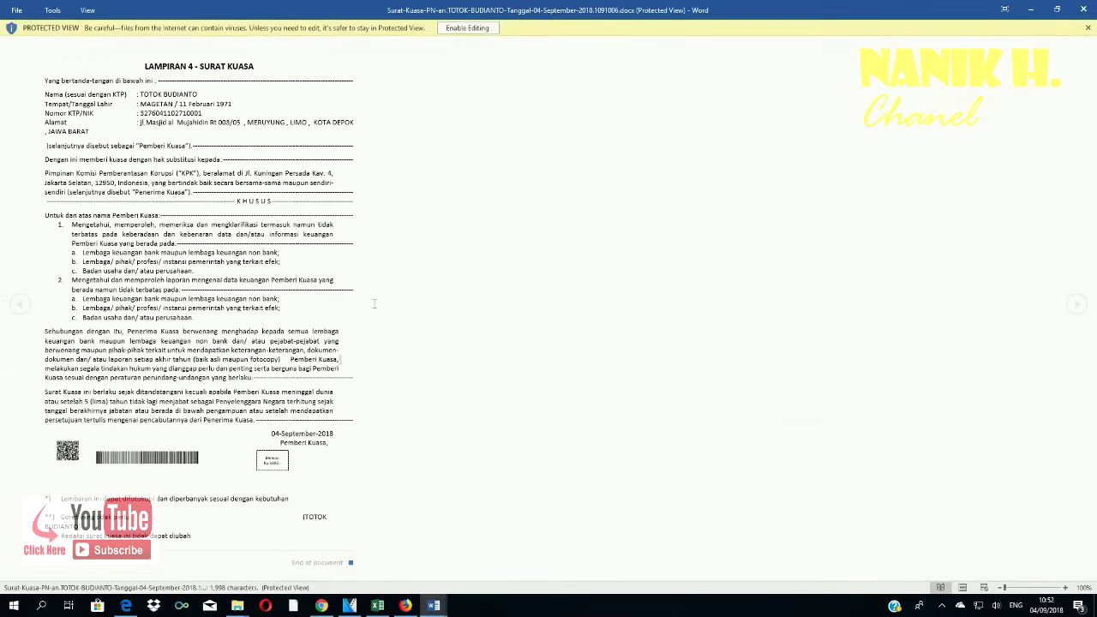
left_click(465, 28)
scroll(480, 258, "up", 1, "ctrl")
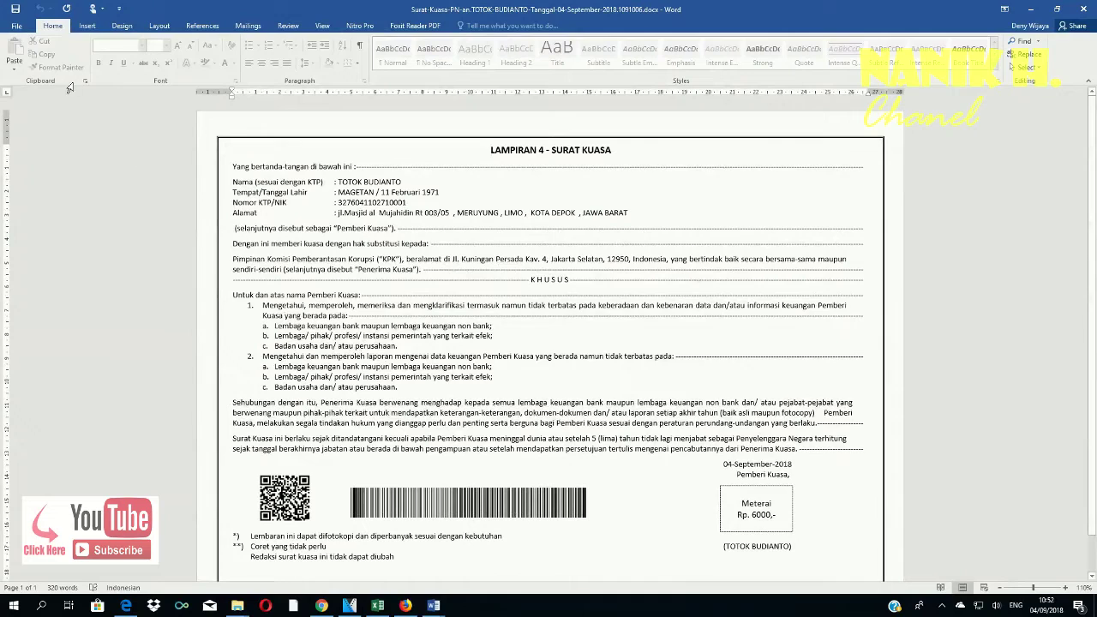
left_click(16, 27)
left_click(28, 163)
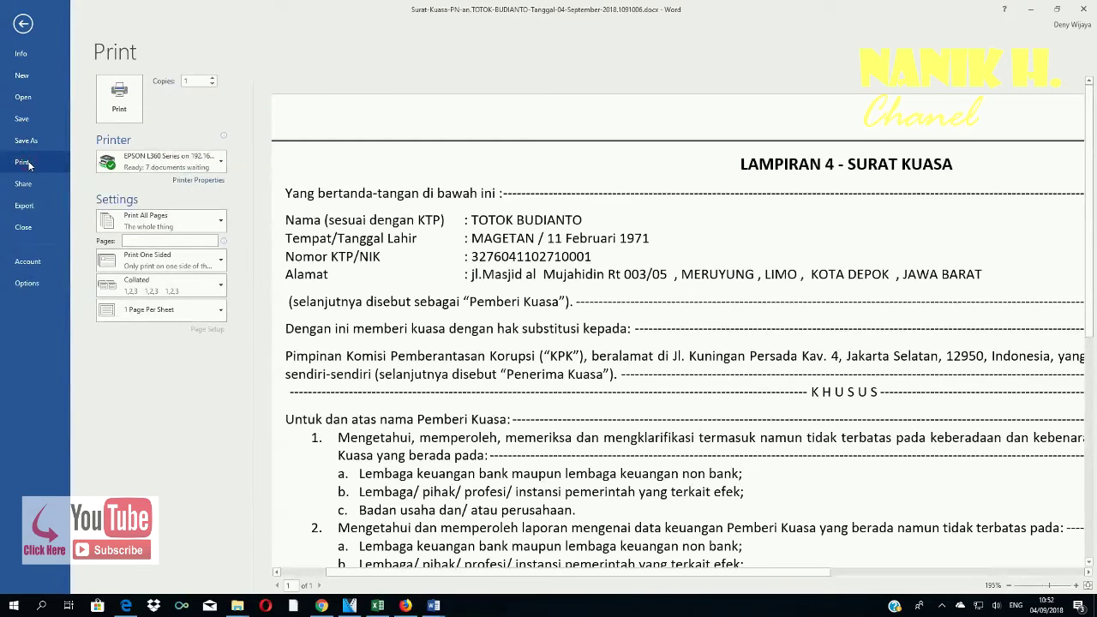
left_click(120, 98)
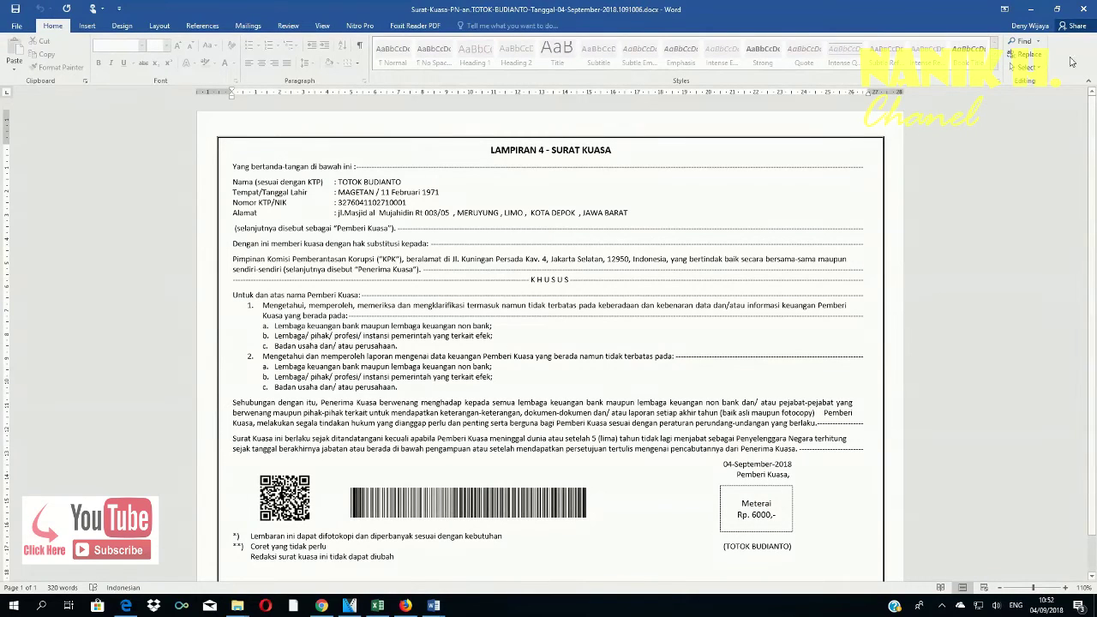
left_click(1086, 12)
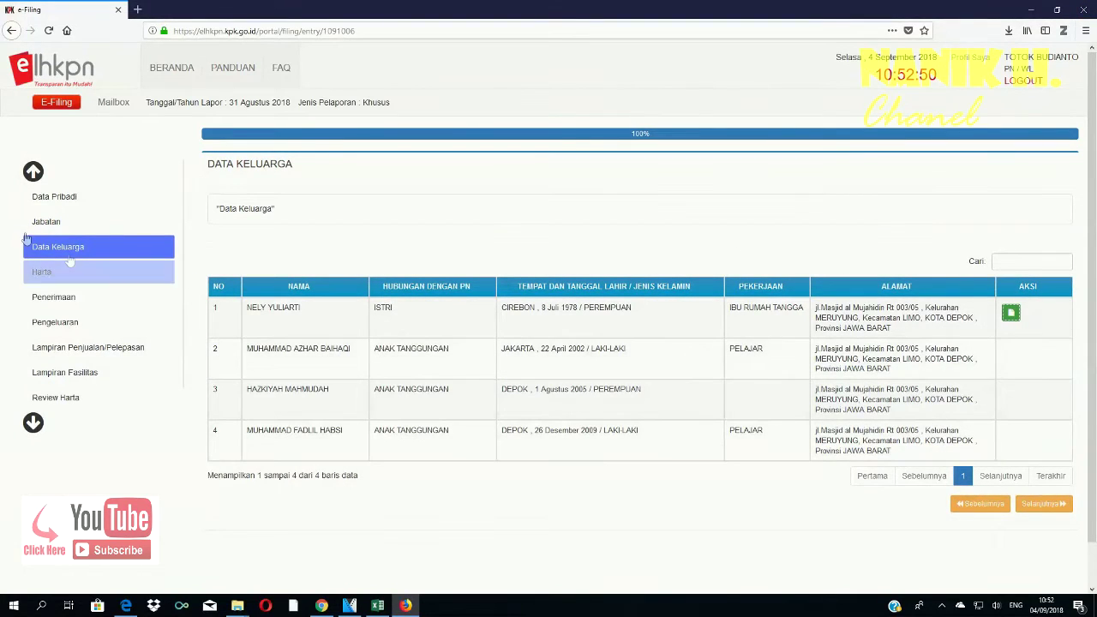
- Check the e-LHKPN Mailbox inbox for the Surat Kuasa messages
left_click(40, 197)
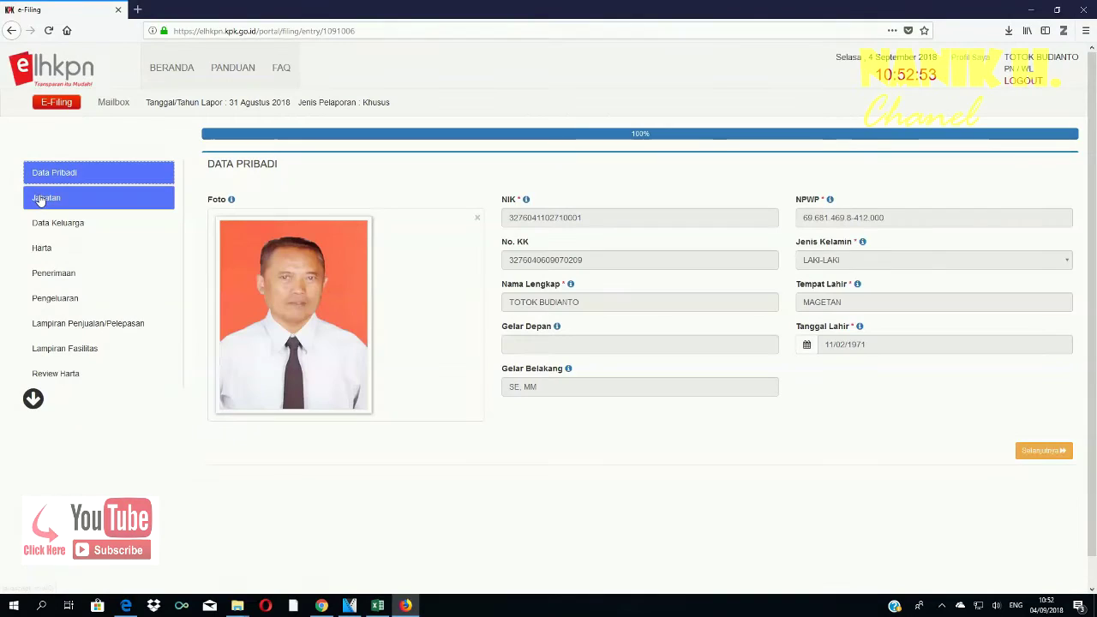
left_click(105, 106)
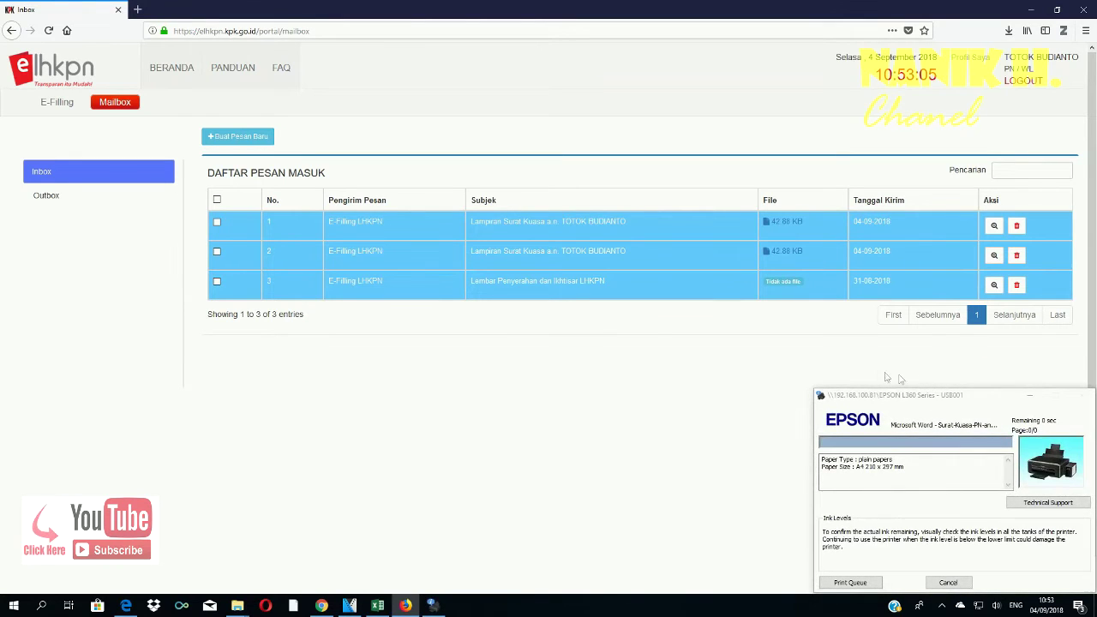
left_click(60, 110)
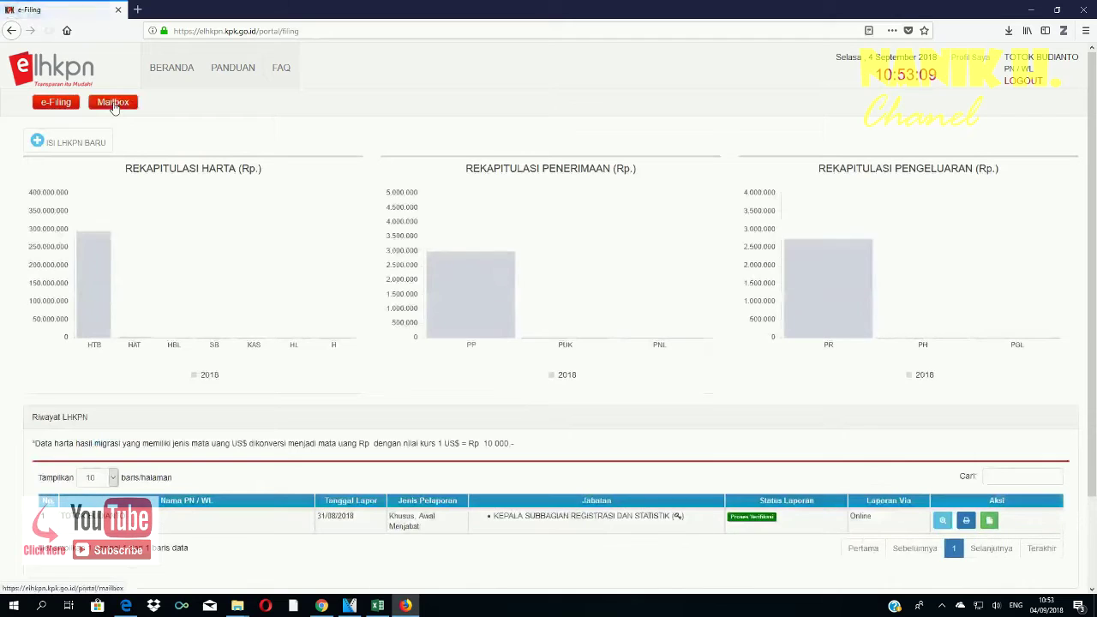
left_click(114, 104)
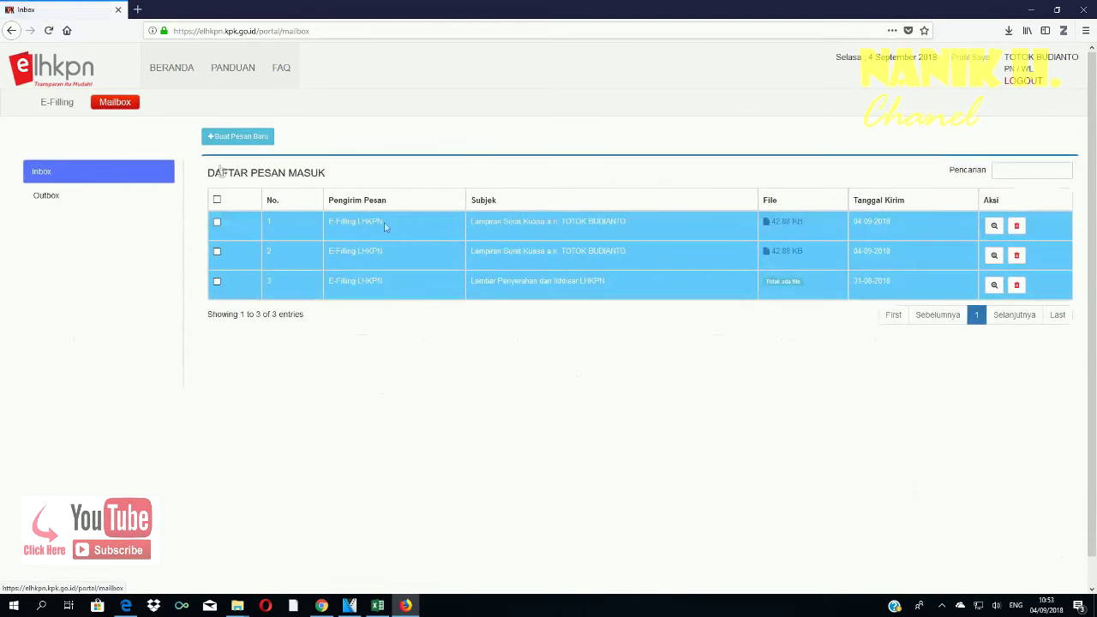
- Log out of e-LHKPN and dismiss the Pengumuman Terbaru announcement on the login page
left_click(1023, 85)
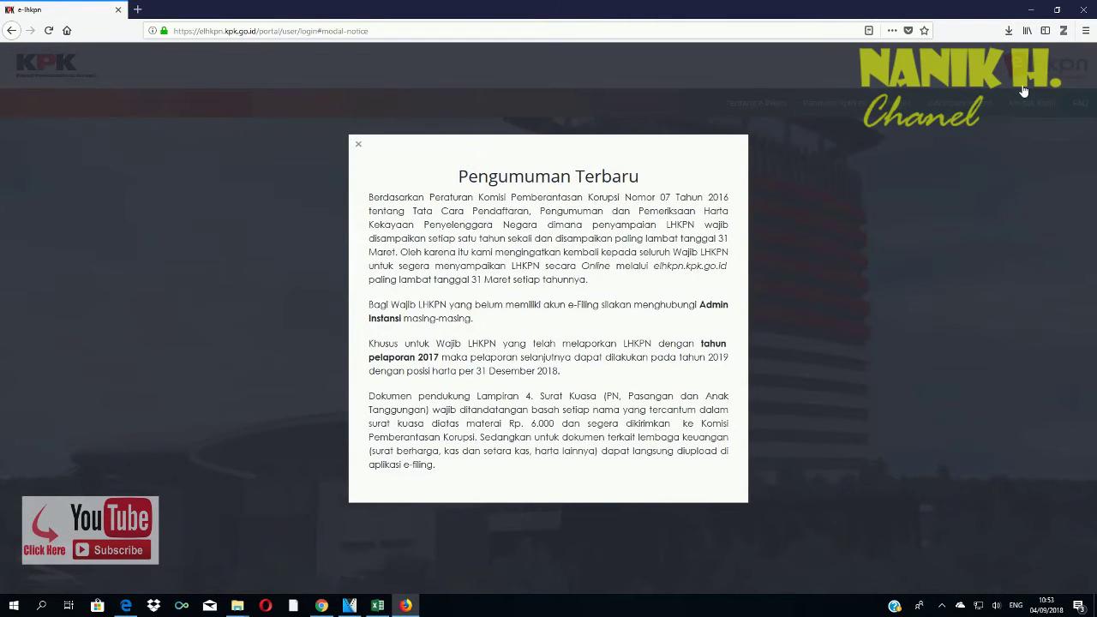
key("ctrl+l")
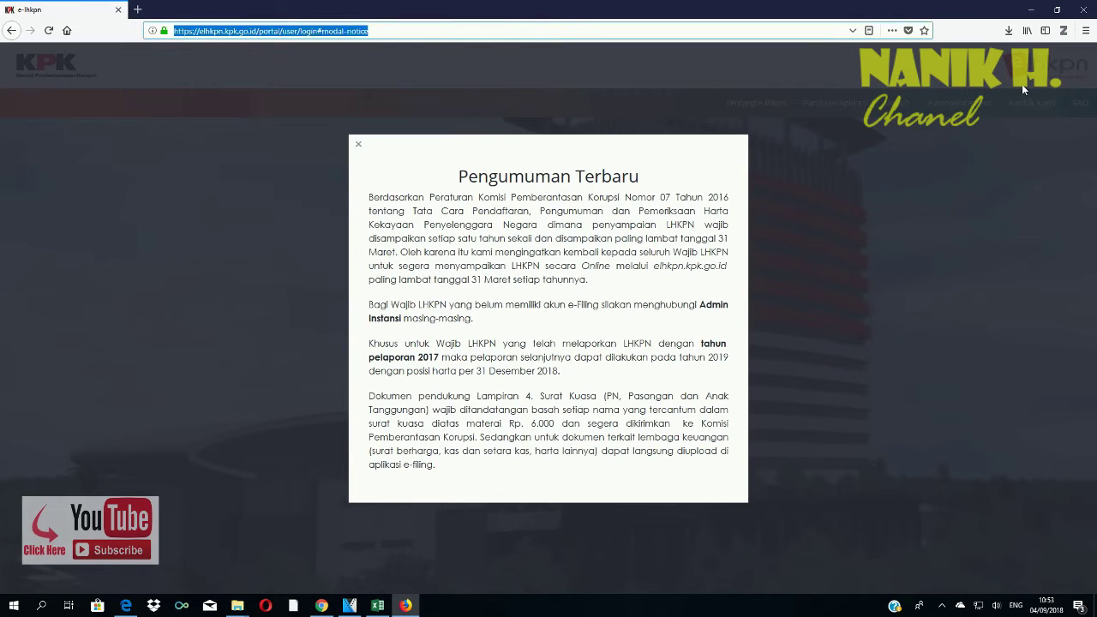
key("Right")
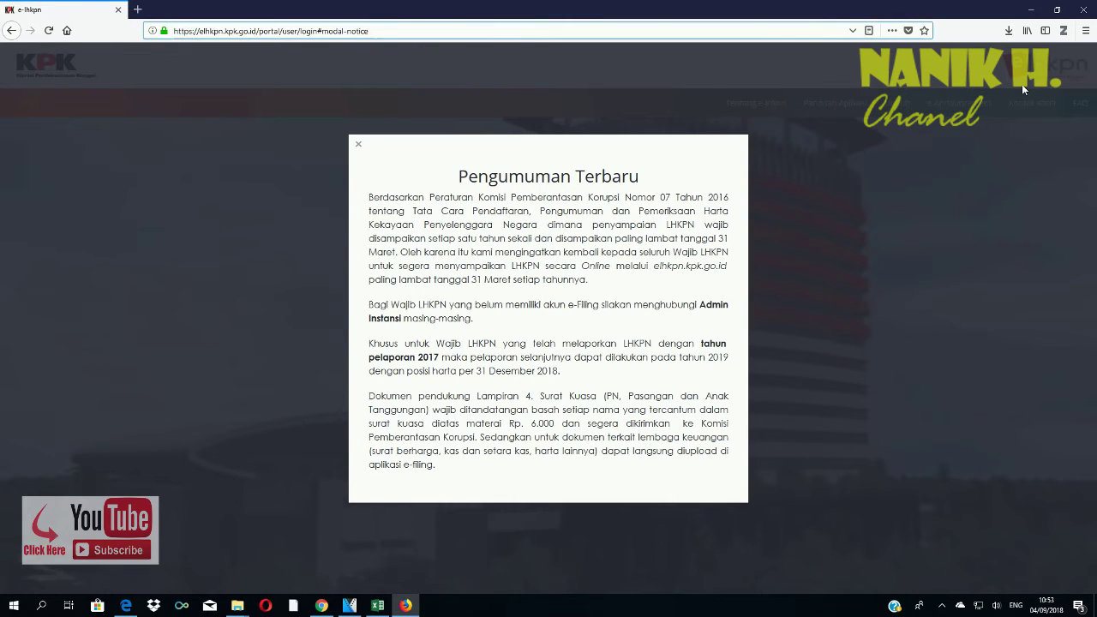
left_click(1006, 304)
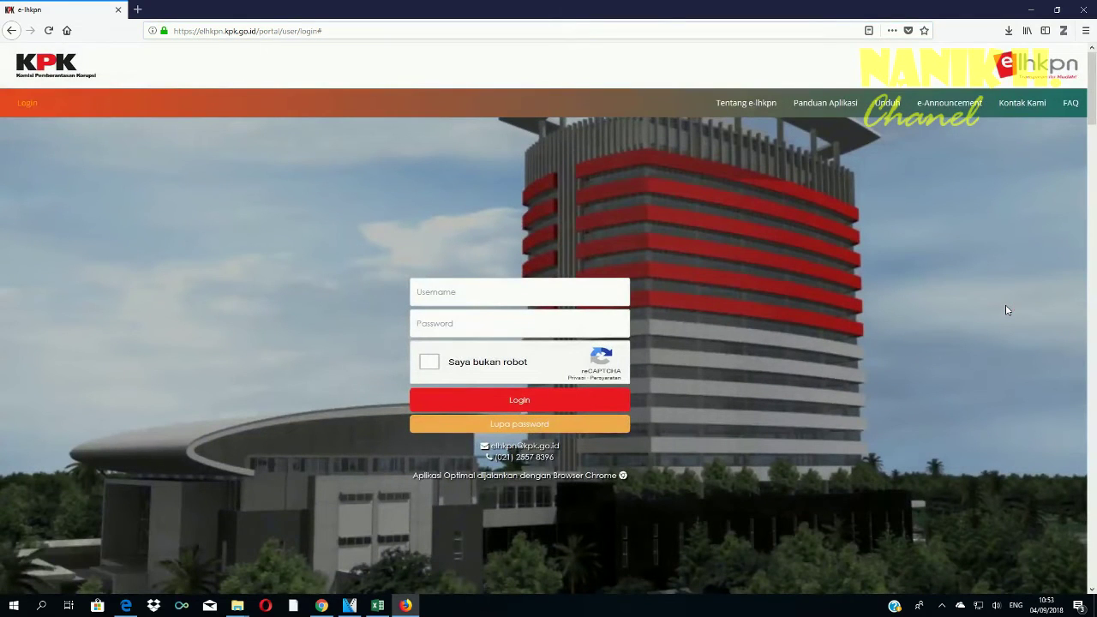